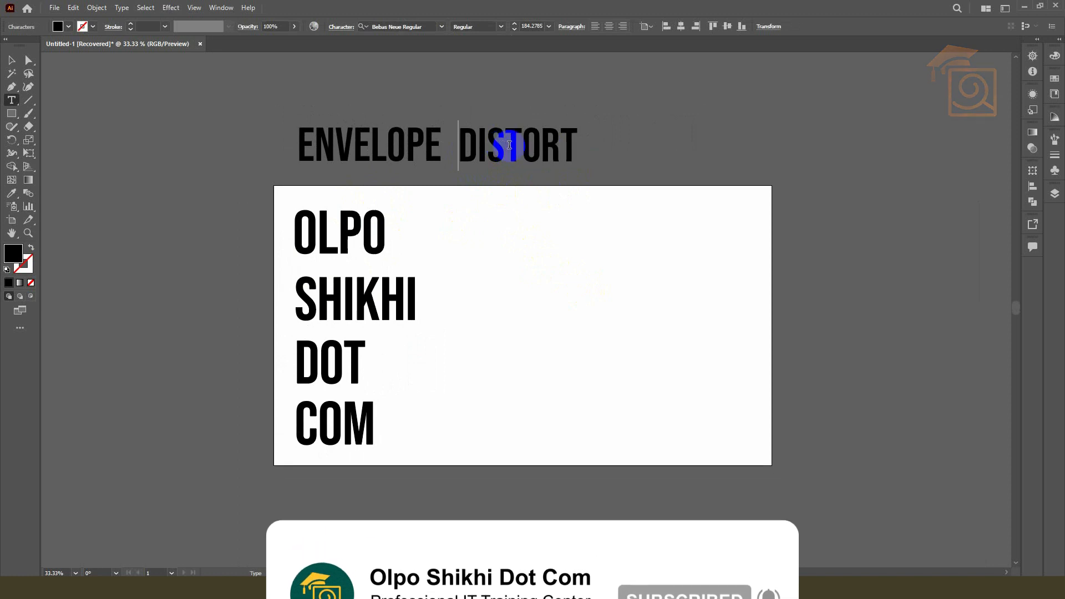
Step: Shift the DISTORT heading slightly to the right to widen its gap from the word ENVELOPE
left_click(11, 59)
left_click_drag(487, 137, 493, 140)
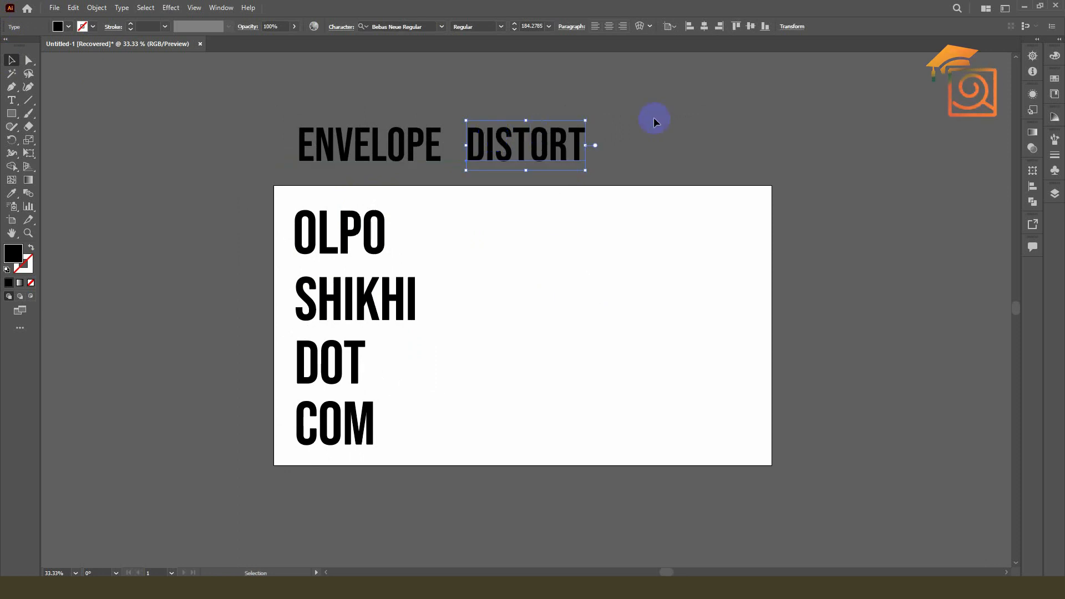
key("ctrl+a")
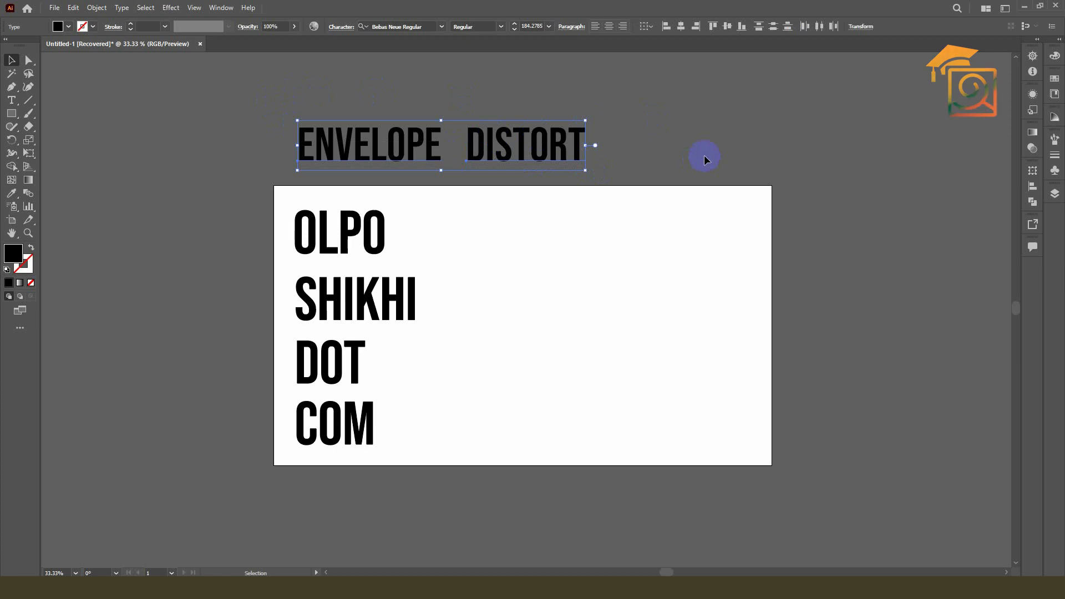
left_click(549, 244)
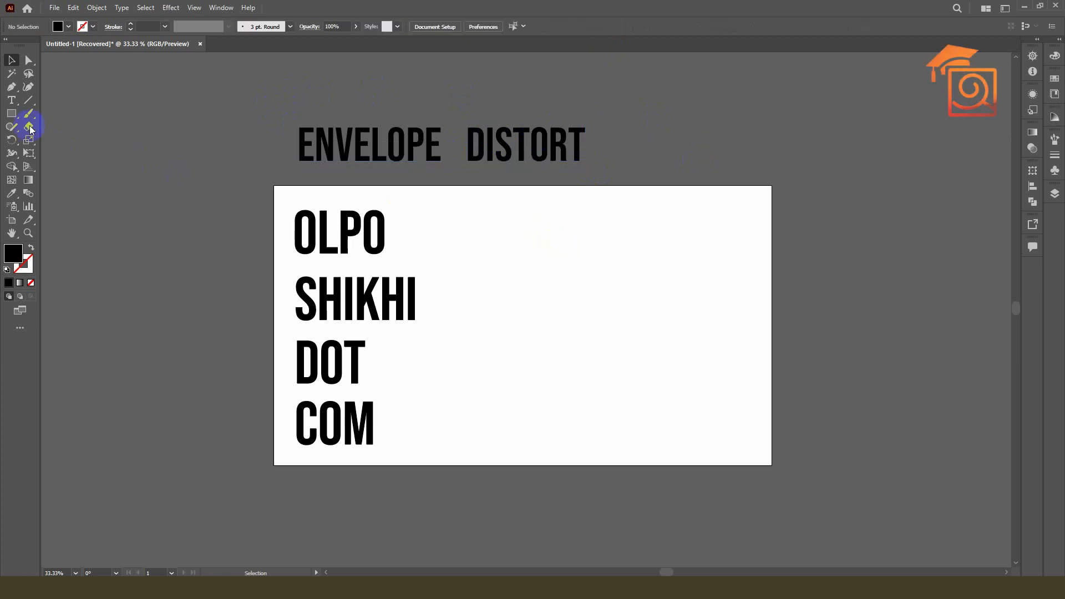
Step: Draw a black circle about 556 px in diameter on the artboard, to the right of the stacked words
left_click_drag(12, 114, 50, 139)
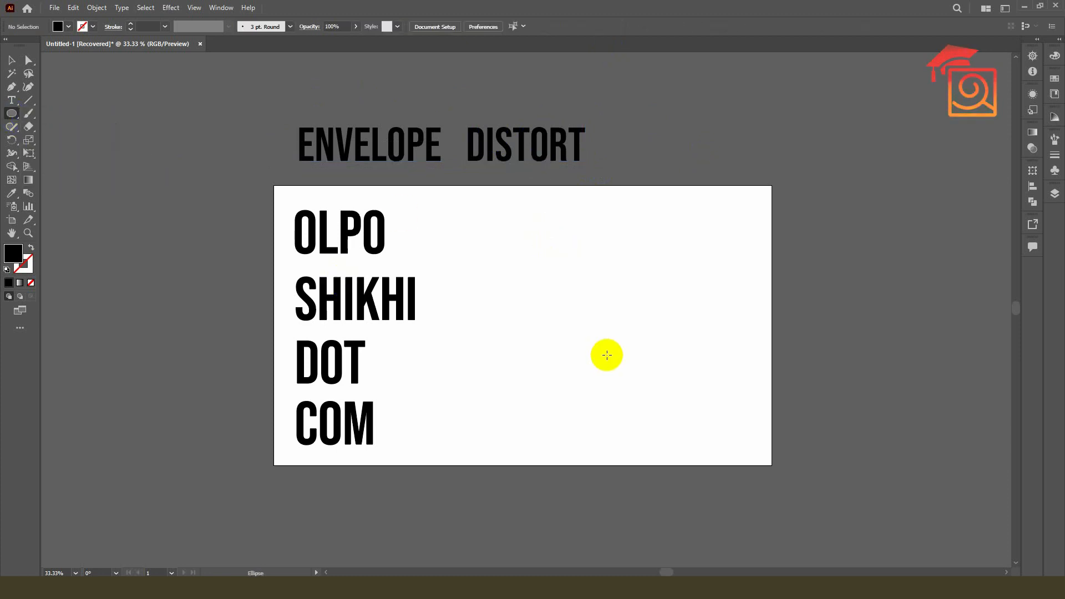
left_click_drag(571, 309, 639, 368)
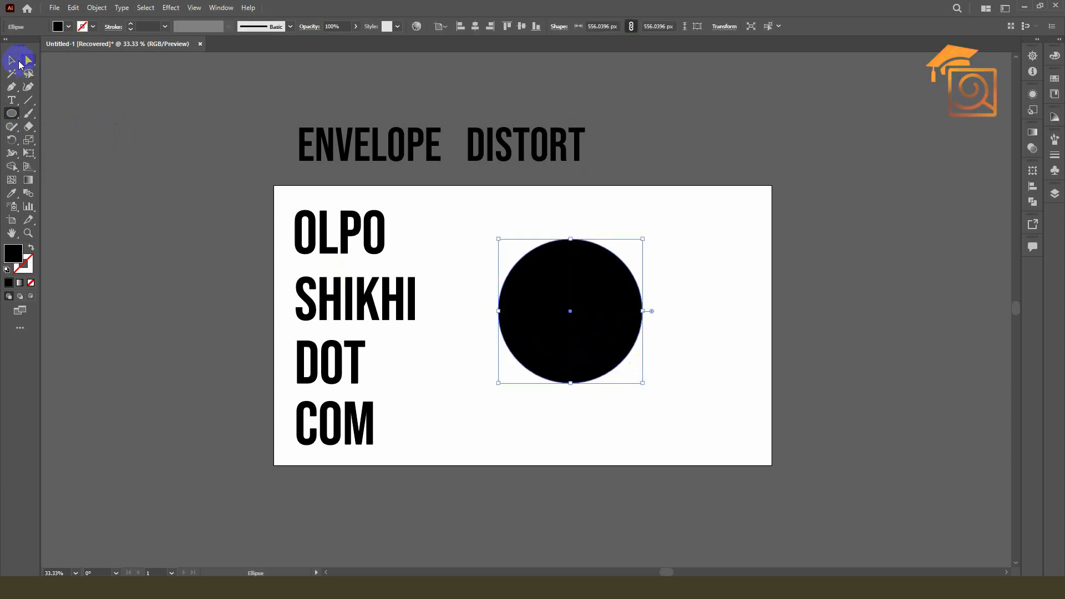
left_click(845, 229)
left_click_drag(845, 230, 821, 227)
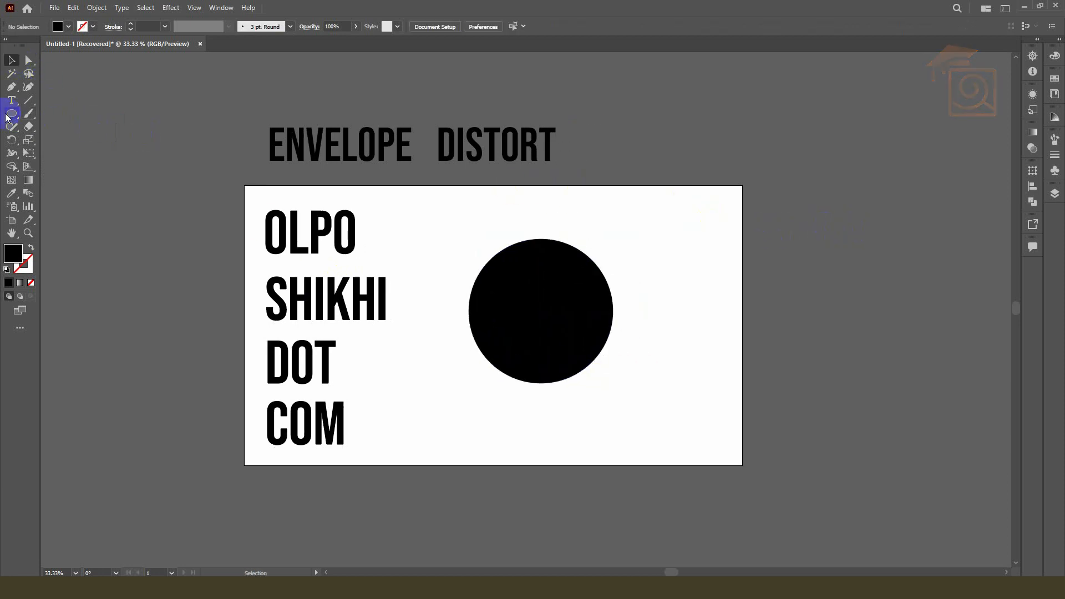
Step: Add the text CIRCLE and enlarge it to about 181 pt, placing it at the artboard's upper-right edge
left_click(12, 100)
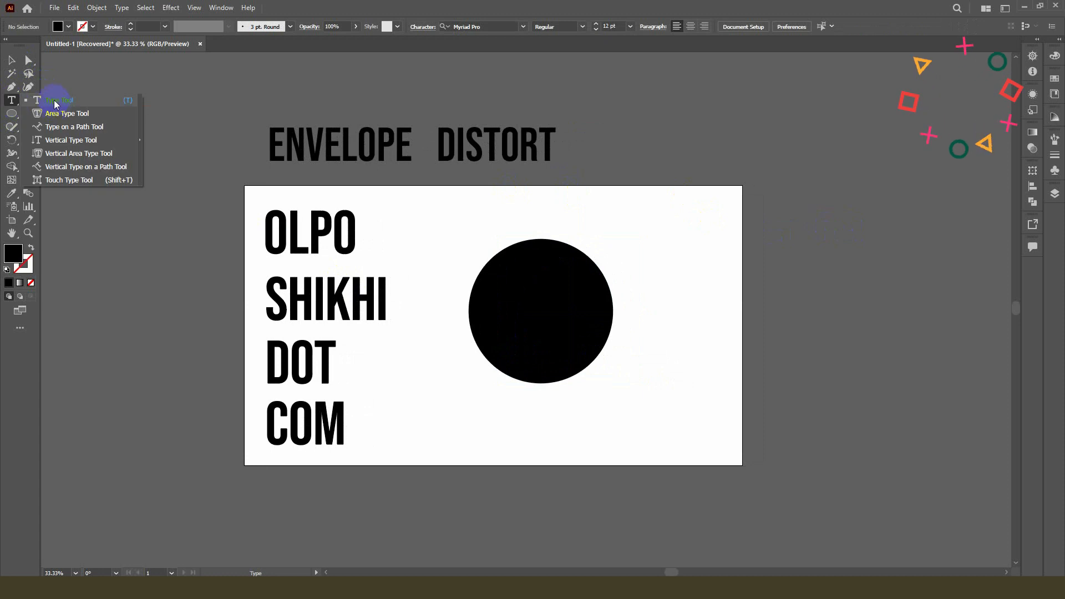
left_click(647, 136)
key("BackSpace")
type("CIRCLE")
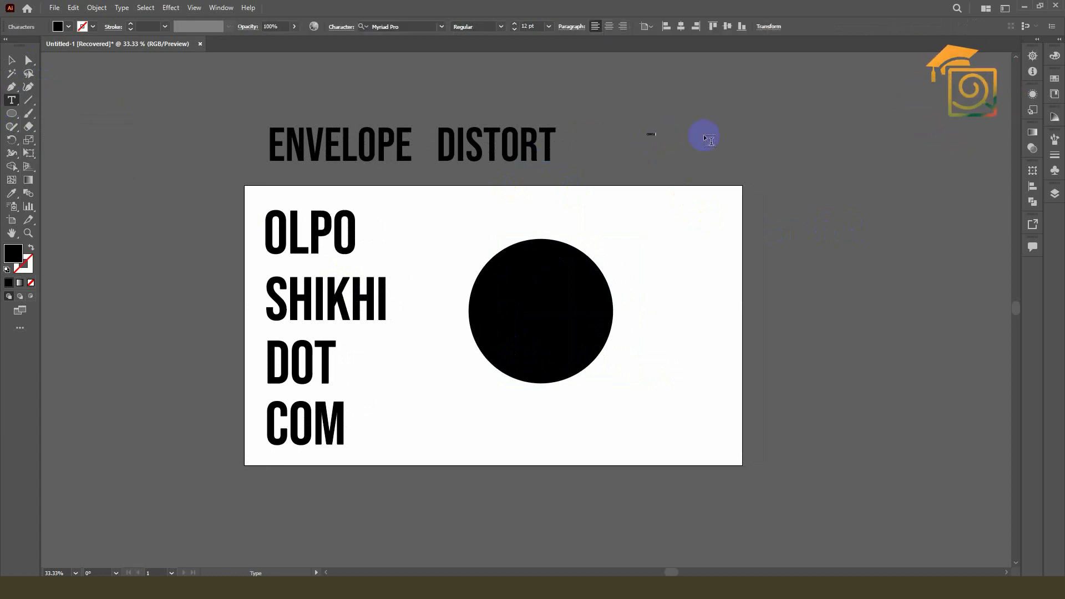
left_click(12, 59)
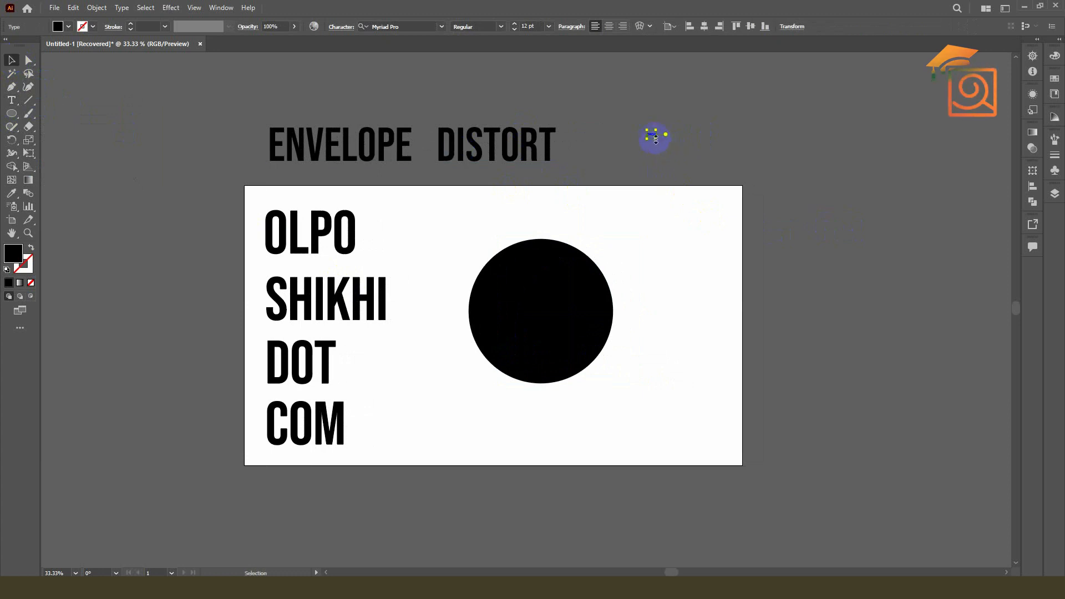
left_click_drag(661, 142, 804, 266)
left_click_drag(666, 162, 698, 234)
Step: Set the CIRCLE text's font style to Bold and scale it up to about 298 pt
left_click(406, 23)
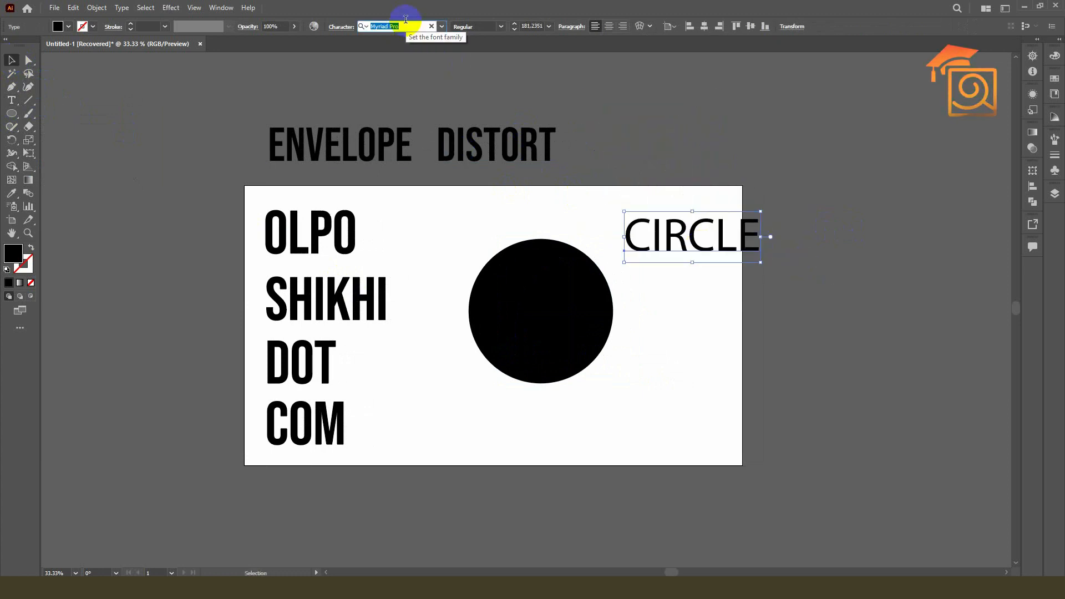
left_click(502, 26)
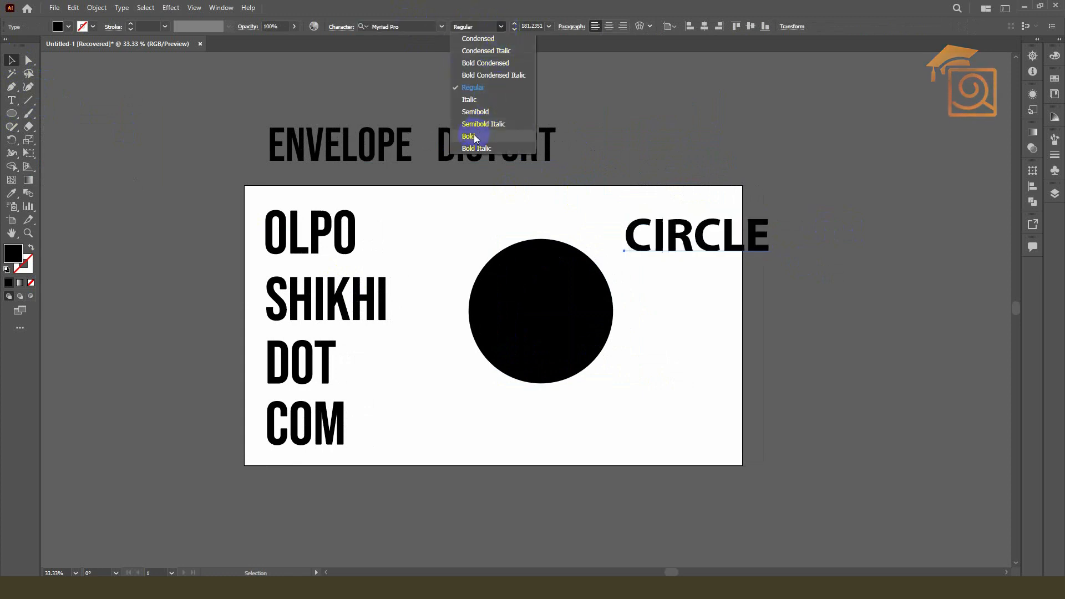
left_click(475, 138)
left_click_drag(771, 211, 880, 179)
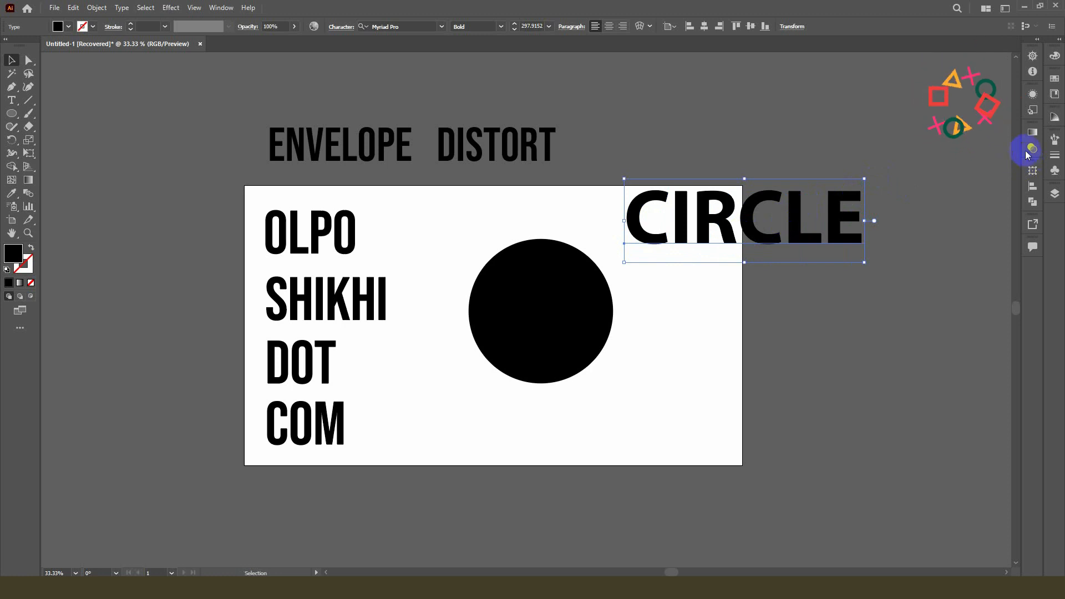
Step: Change the fill colour of the CIRCLE text to red
double_click(12, 253)
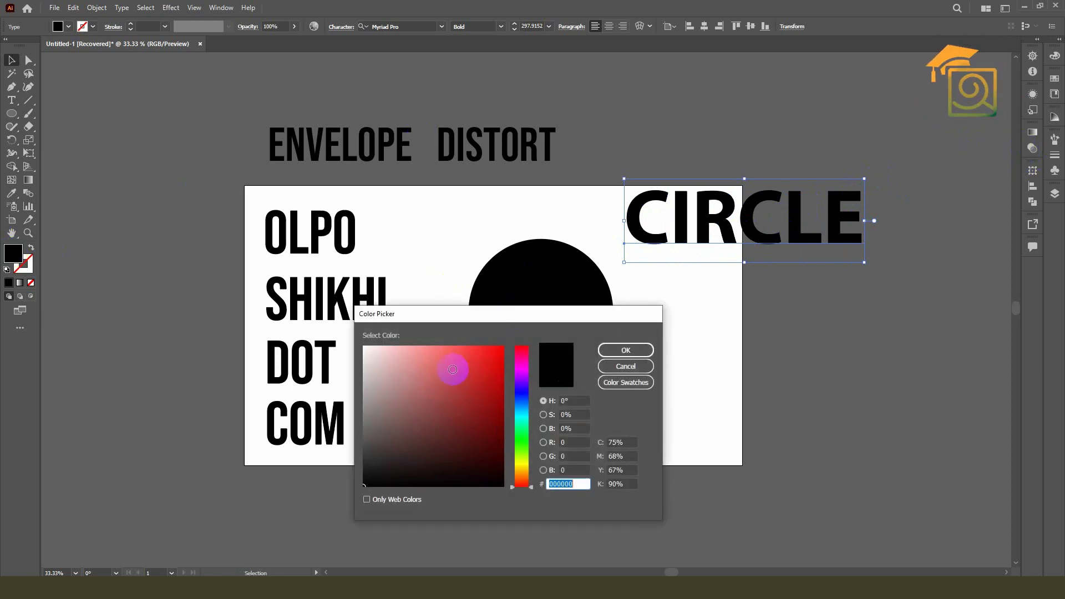
left_click(500, 352)
left_click(626, 350)
Step: Move the CIRCLE text over the black circle and send it to the back
left_click_drag(694, 232, 489, 291)
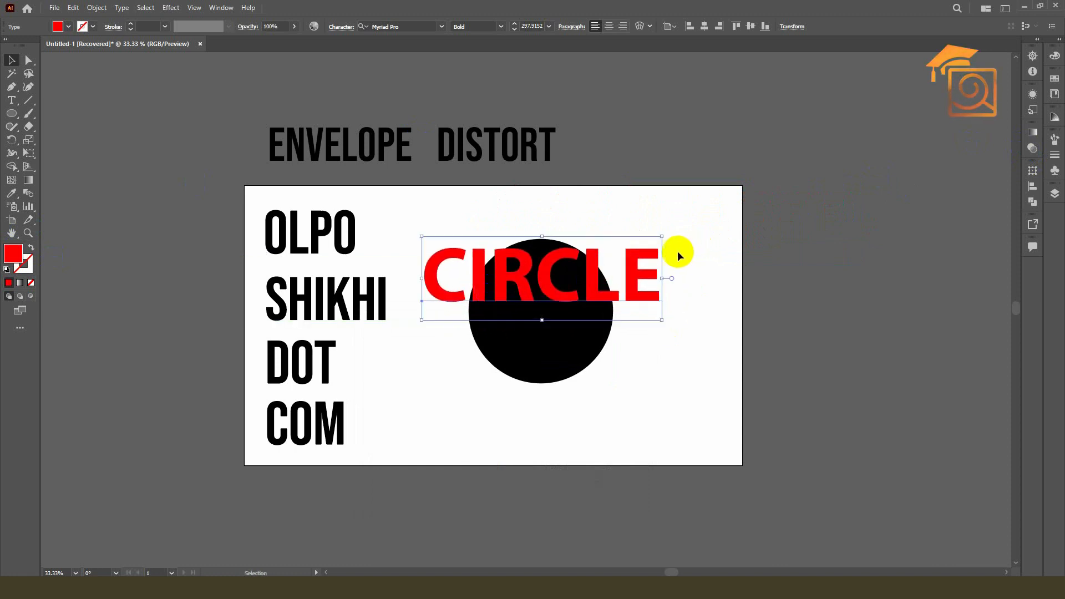
left_click(635, 258)
right_click(635, 256)
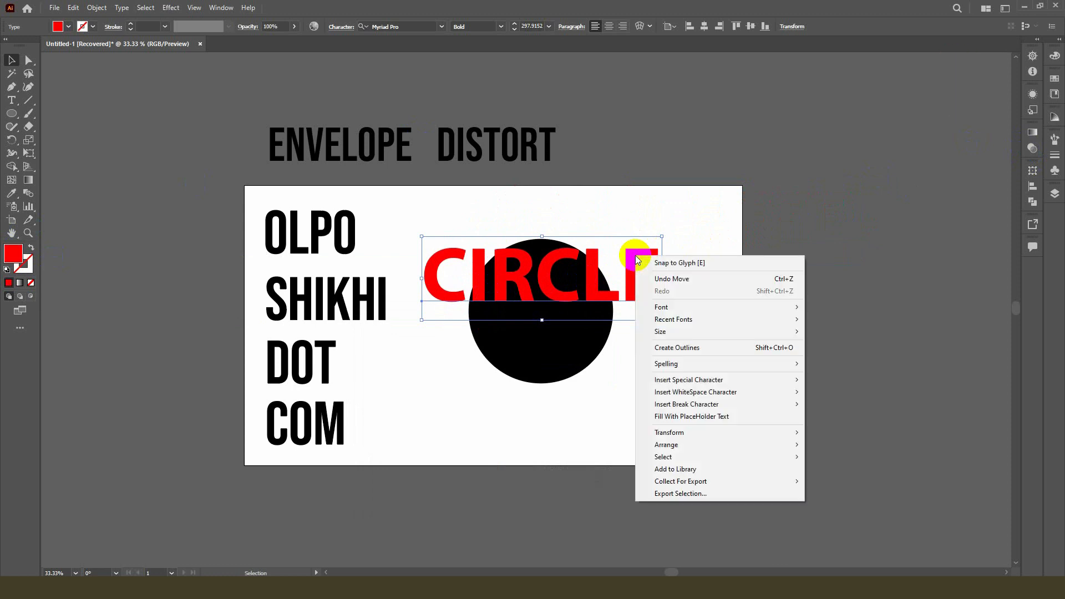
mouse_move(666, 444)
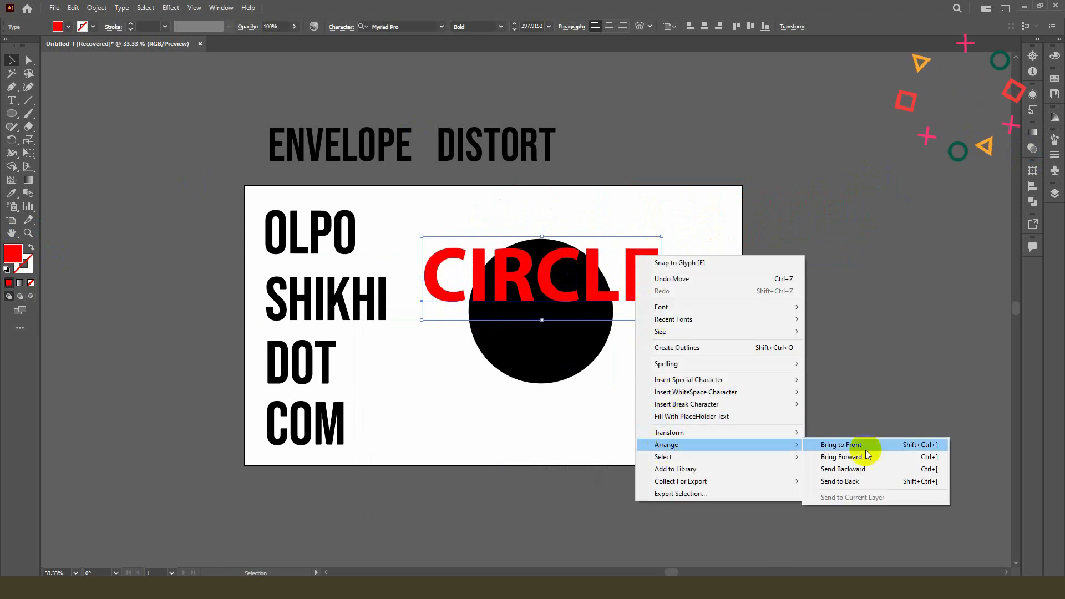
left_click(915, 480)
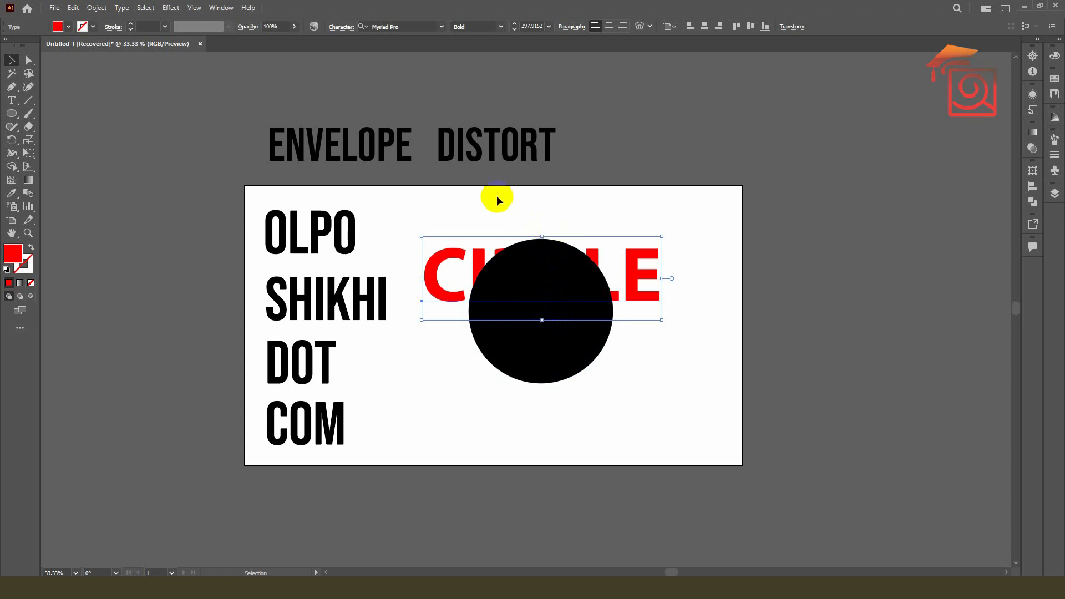
Step: Place a duplicate of the black circle outside the artboard, above its upper-right corner
left_click(595, 358, "shift")
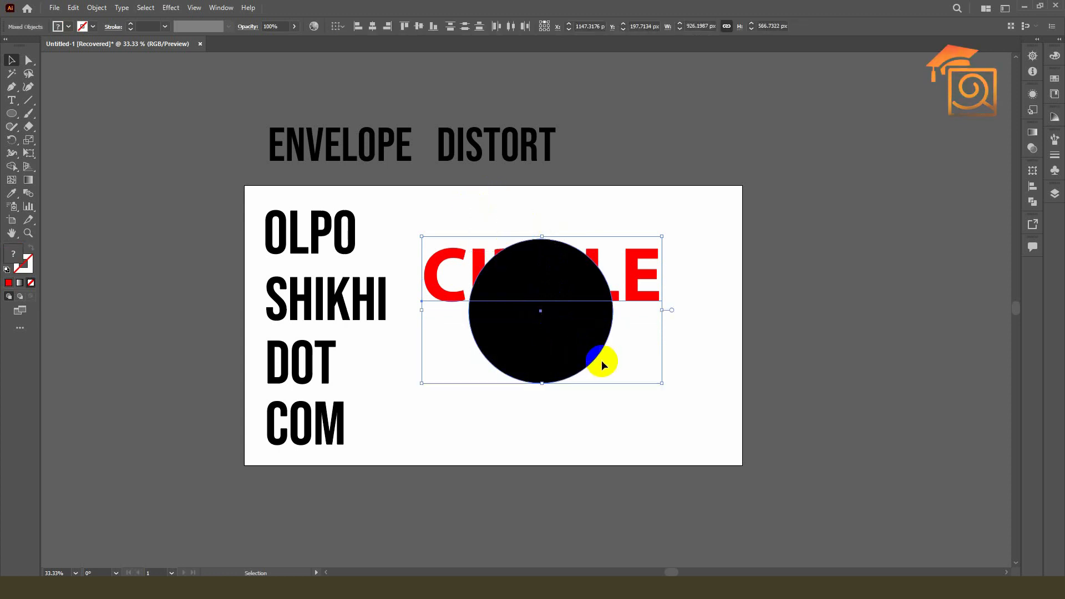
left_click(665, 382)
left_click_drag(571, 325, 810, 146)
Step: Distort the CIRCLE text into the circle's shape with Envelope Distort, Make with Top Object
left_click_drag(452, 228, 576, 357)
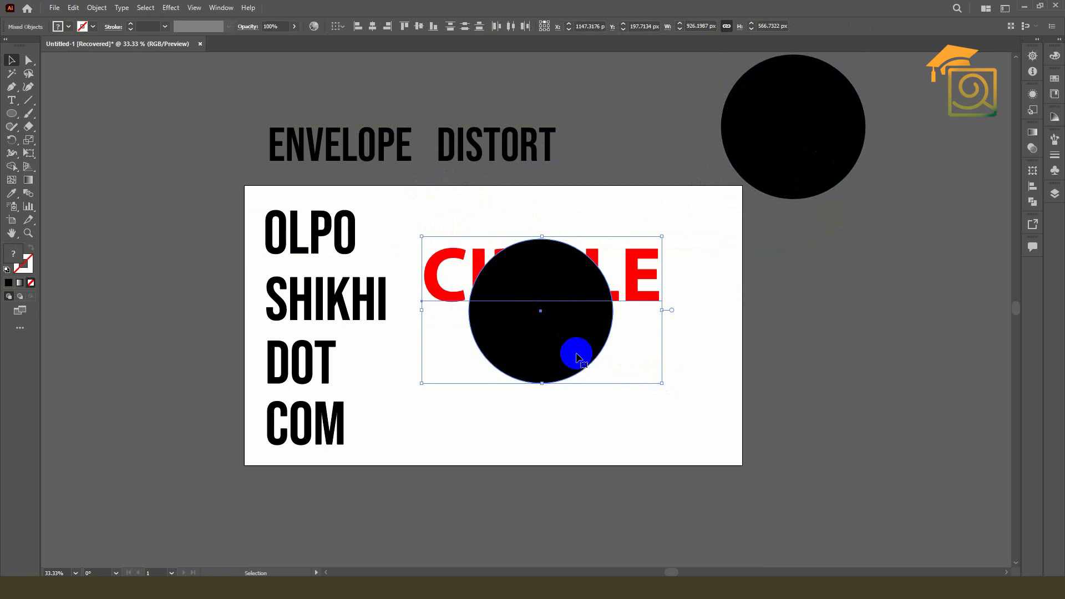
left_click(96, 8)
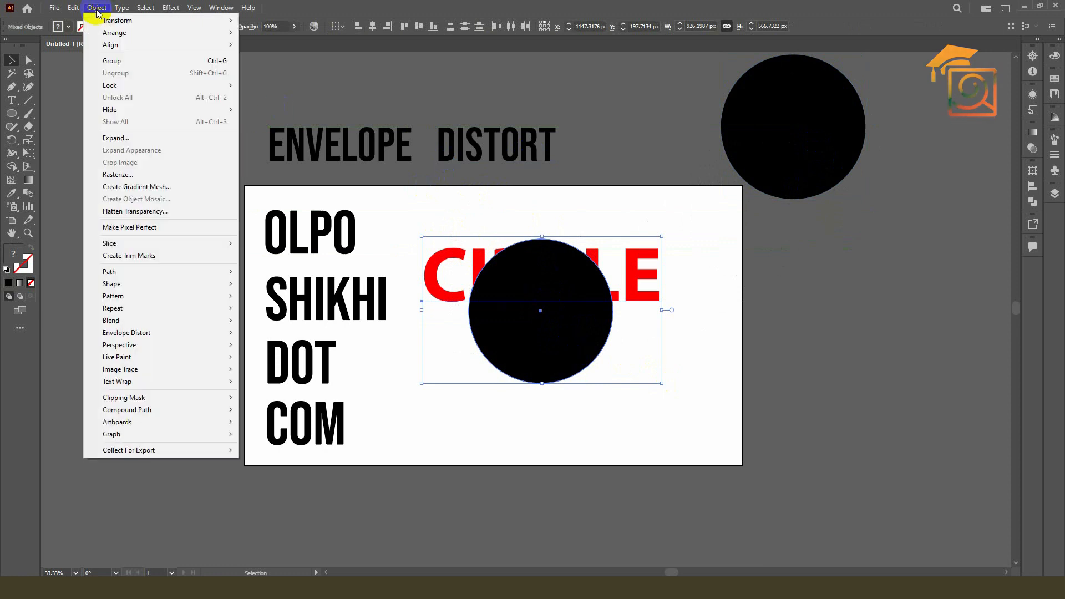
mouse_move(139, 335)
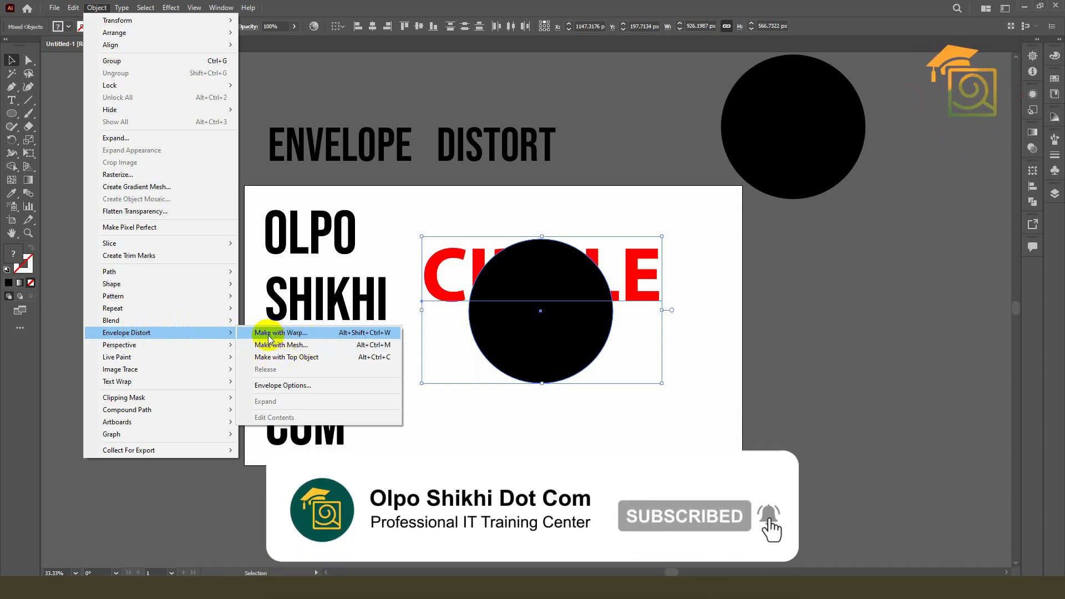
mouse_move(133, 381)
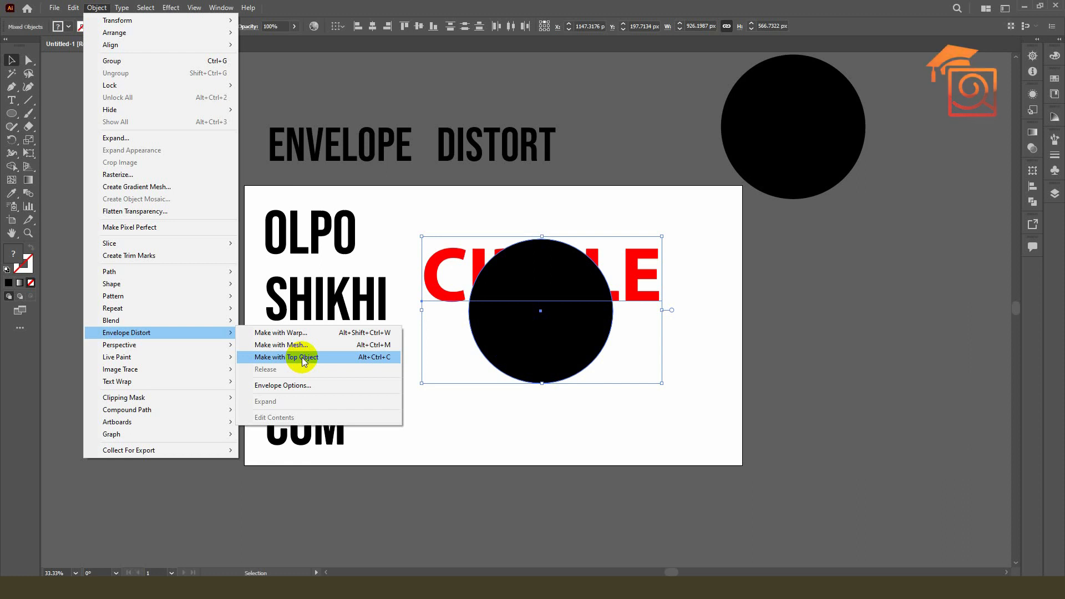
left_click(383, 364)
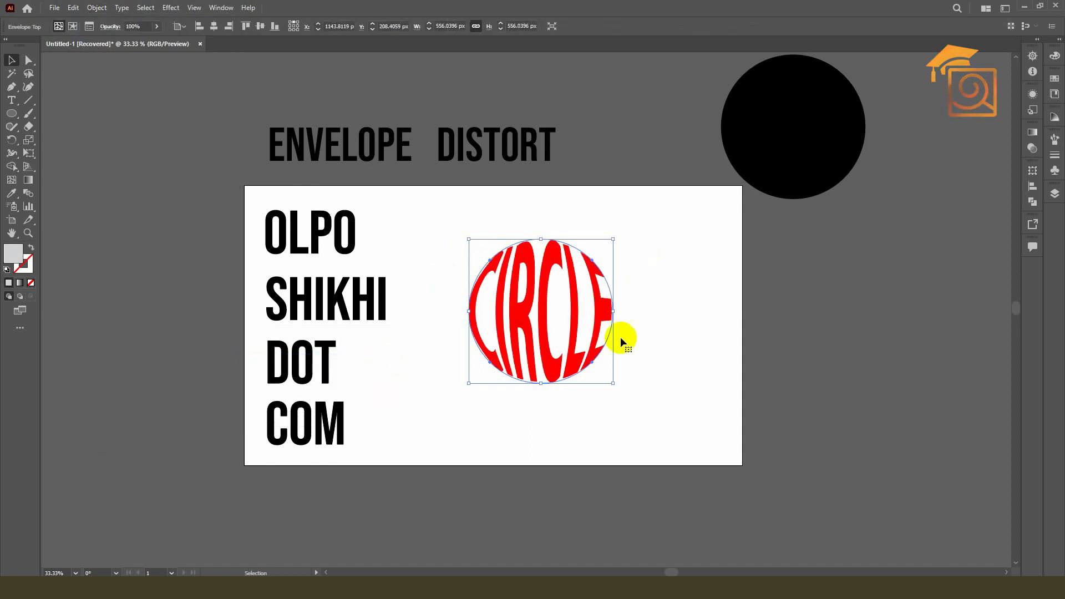
left_click(691, 321)
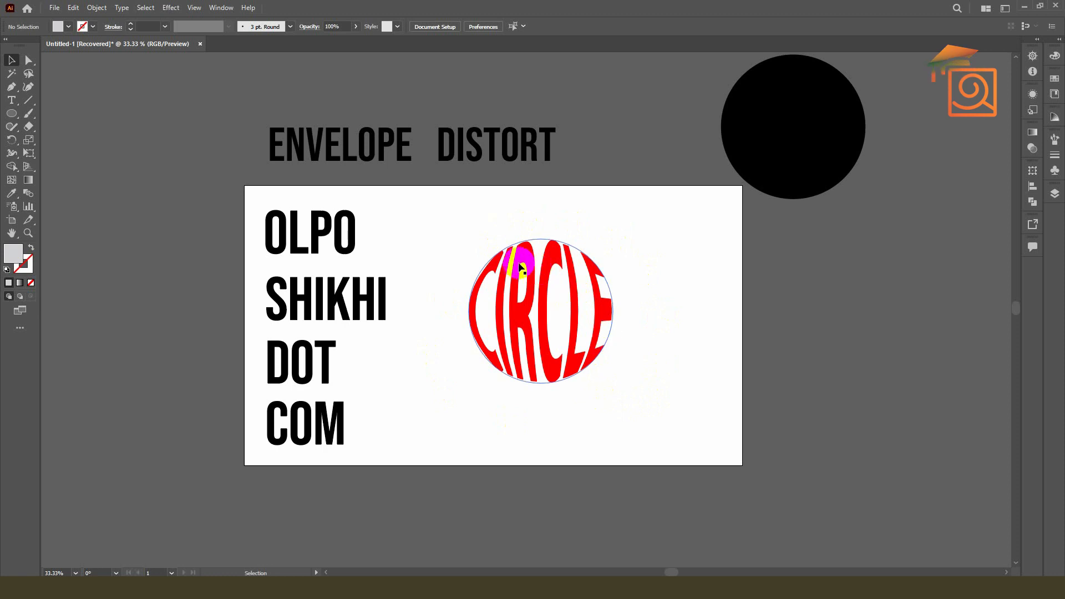
Step: Release the CIRCLE text from its envelope distortion and undo the release
left_click(533, 294)
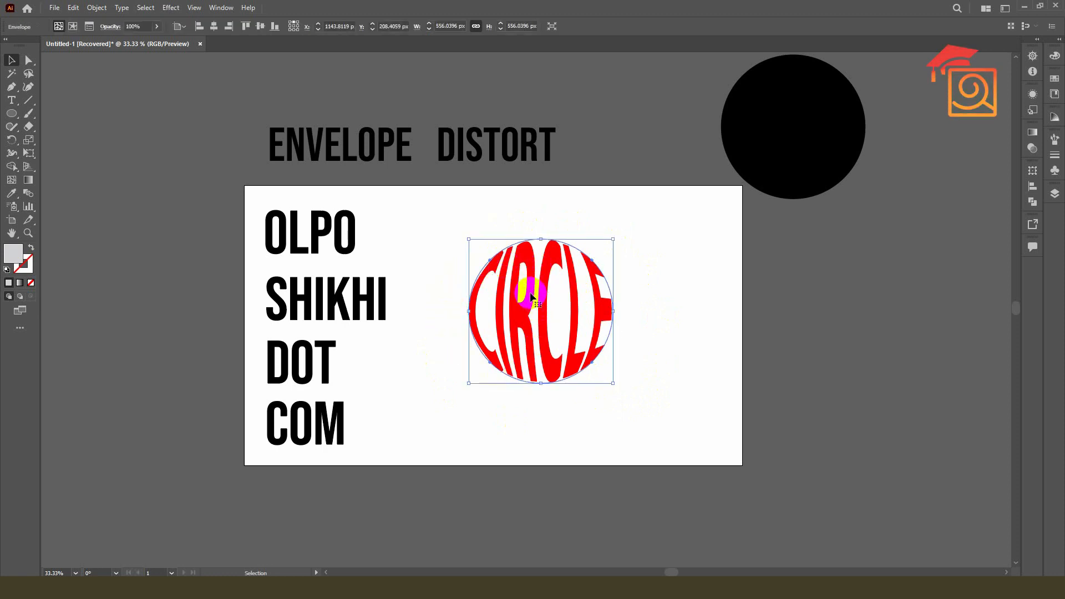
left_click(96, 8)
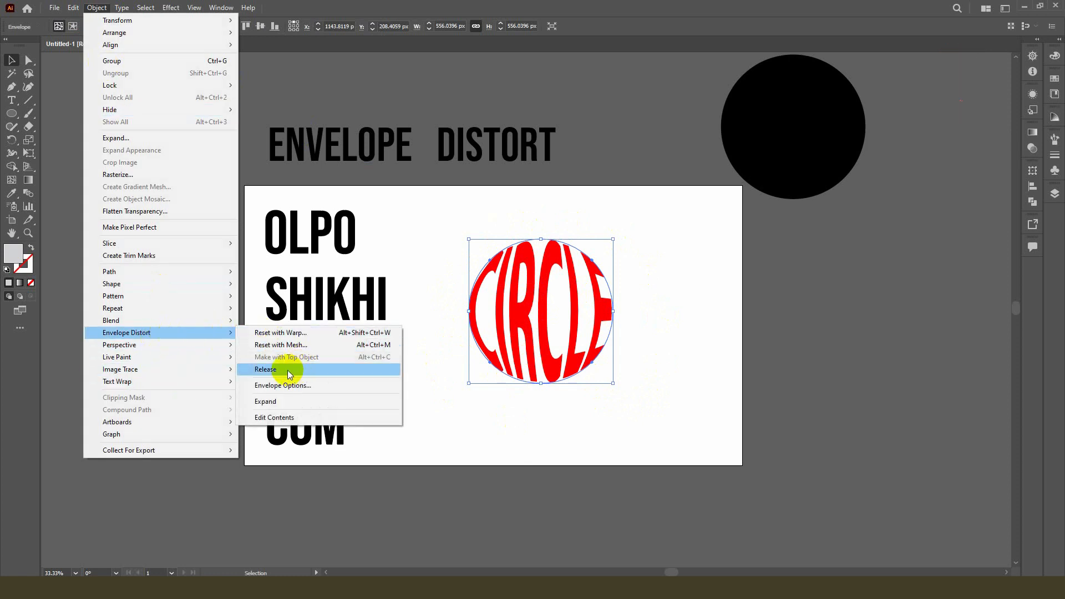
left_click(287, 369)
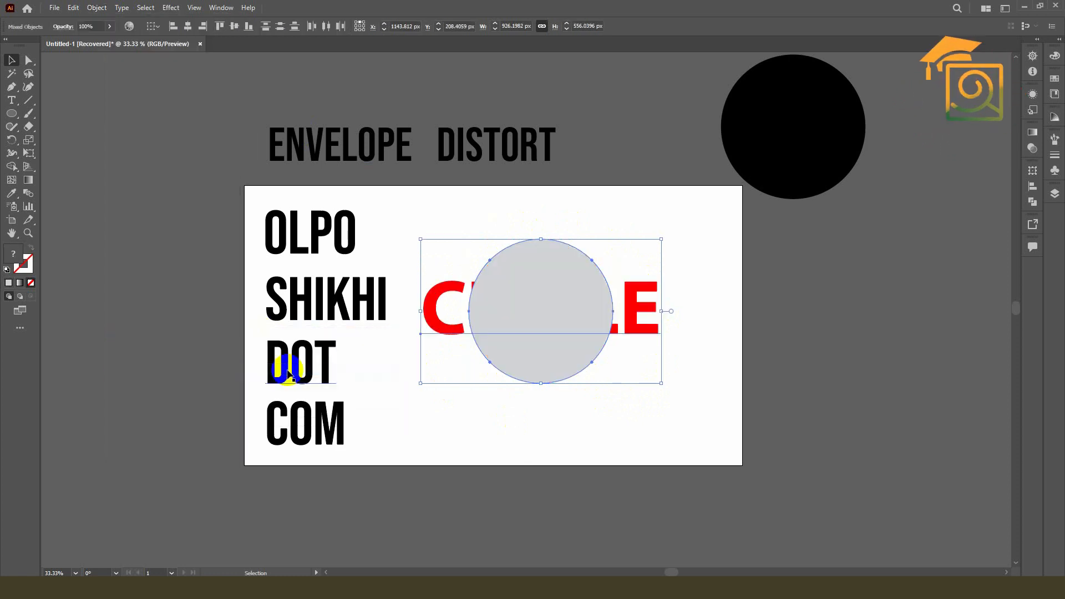
left_click(103, 9)
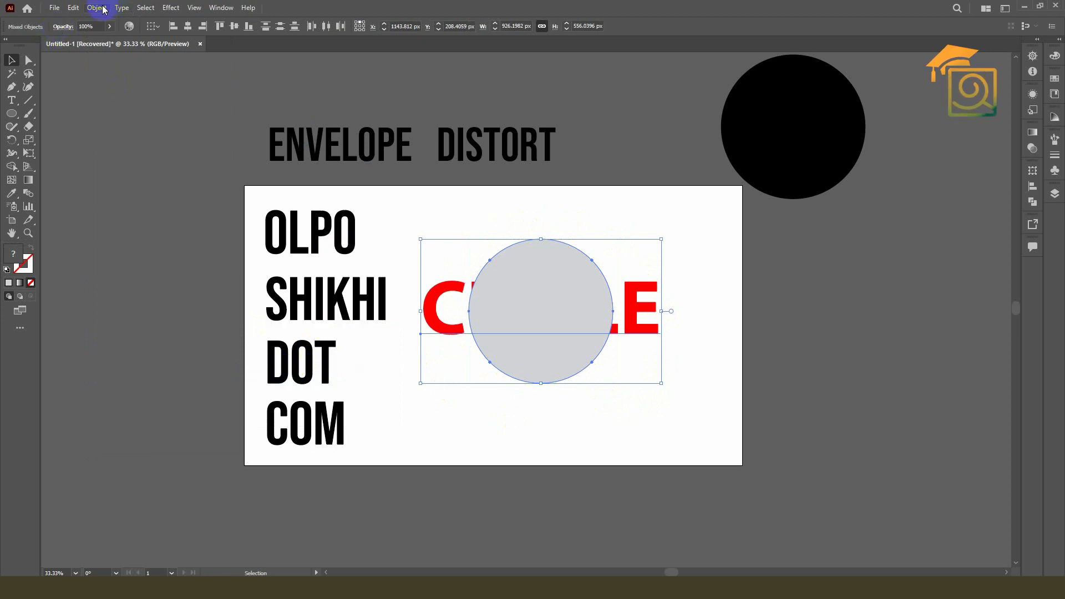
key("ctrl+z")
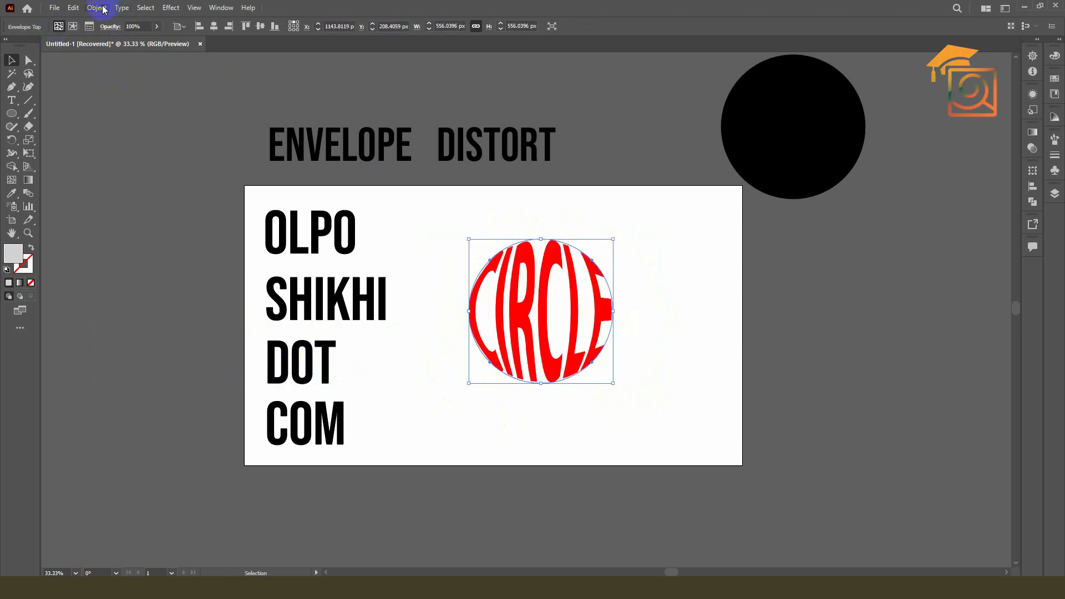
Step: Try a fidelity of 43 in the CIRCLE text's Envelope Options, set it back to 50 and accept the options
left_click(103, 8)
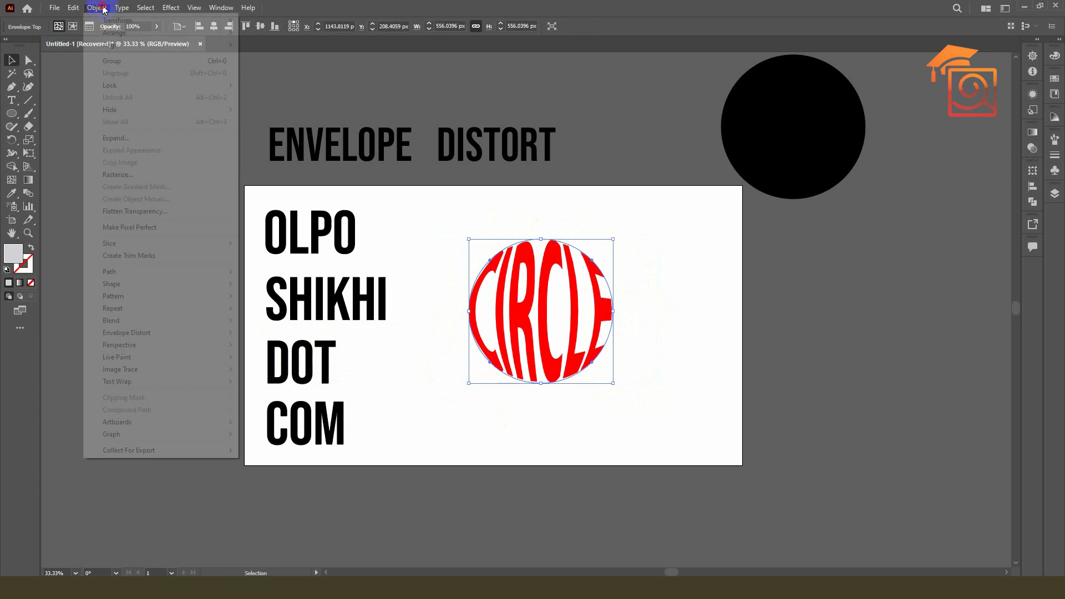
mouse_move(200, 338)
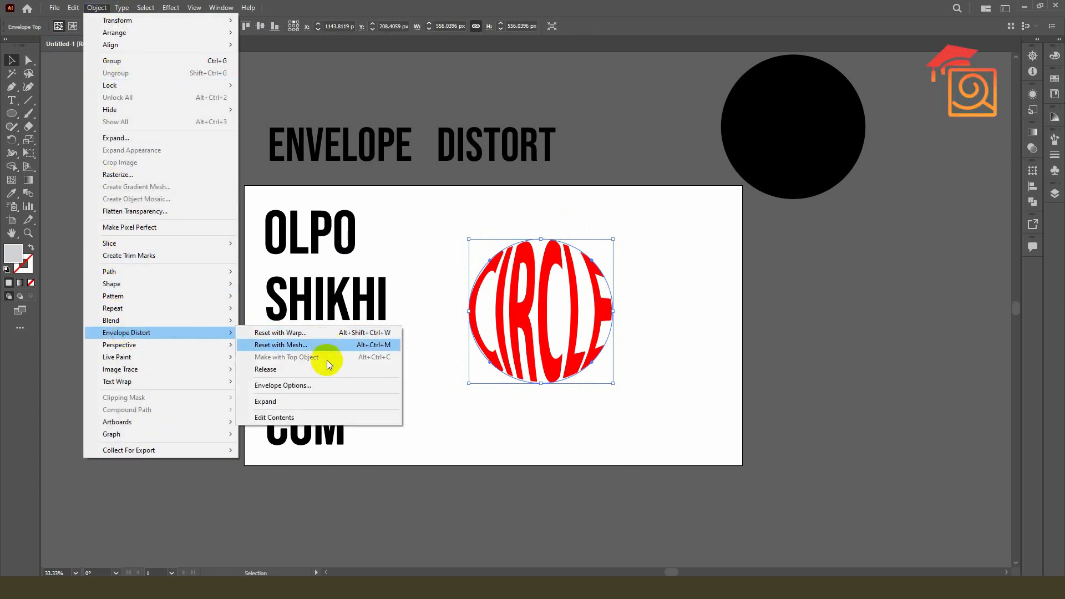
left_click(285, 387)
left_click_drag(656, 171, 728, 123)
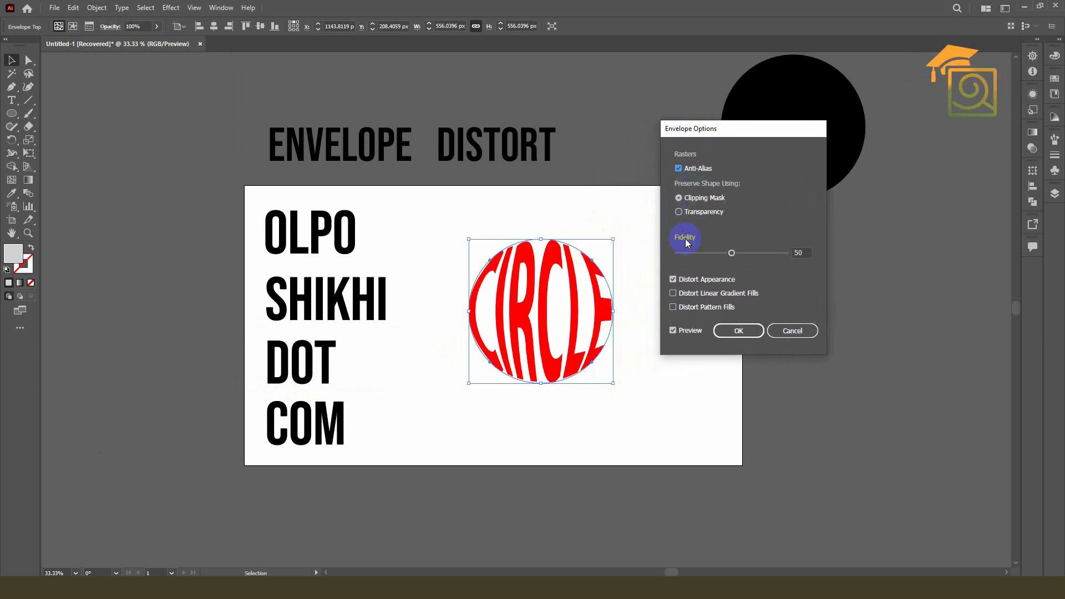
mouse_move(734, 253)
left_mouse_down()
mouse_move(787, 253)
mouse_move(724, 253)
left_mouse_up()
left_click_drag(804, 250, 779, 249)
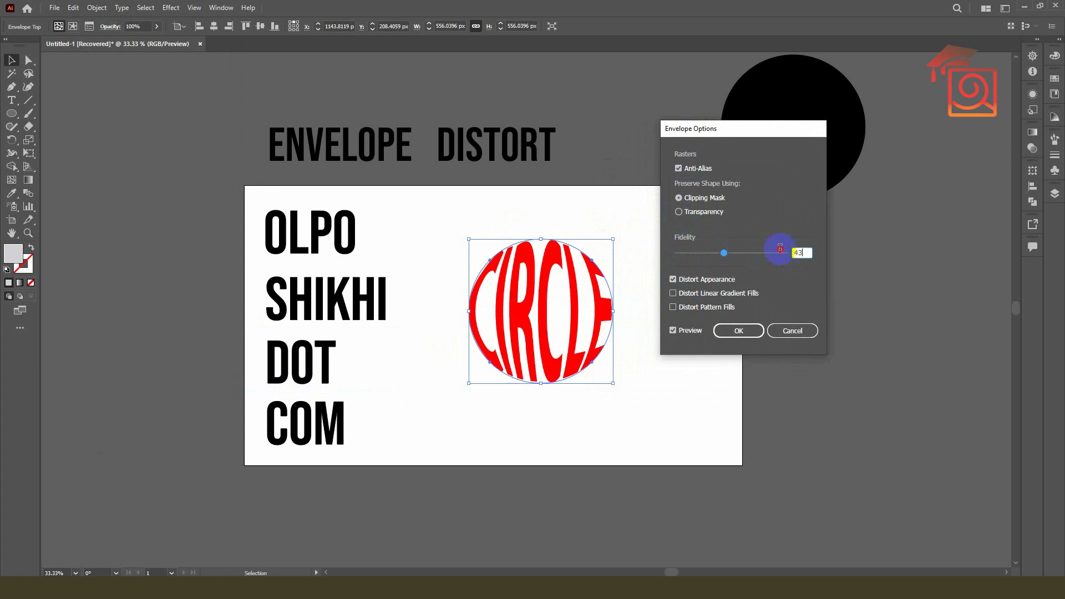
type("50")
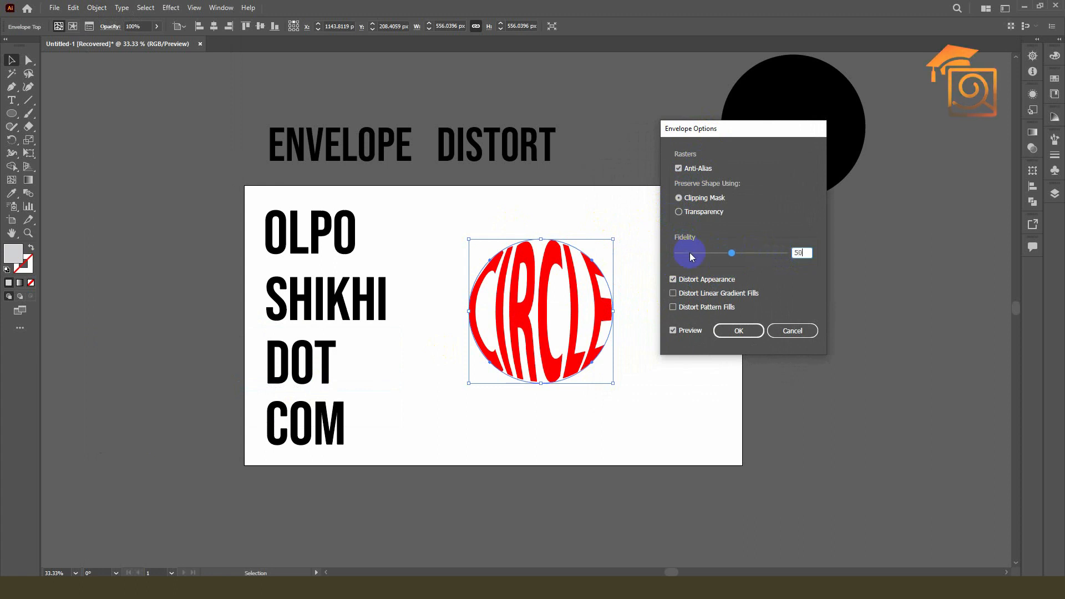
left_click(738, 331)
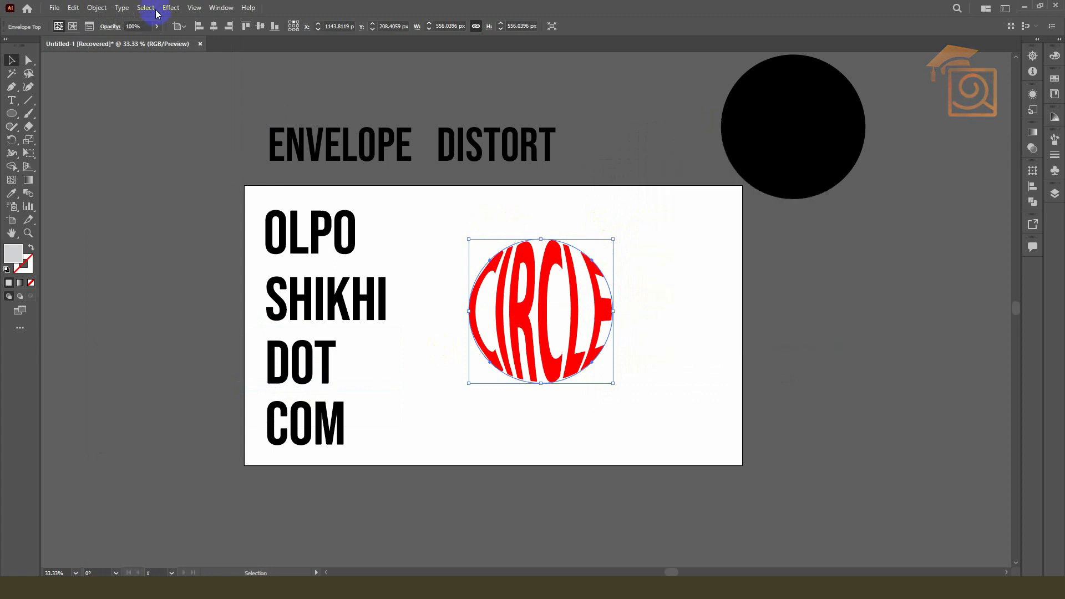
Step: Edit the contents of the circular text envelope, replace CIRCLE with a first name, and exit isolation mode
left_click(96, 8)
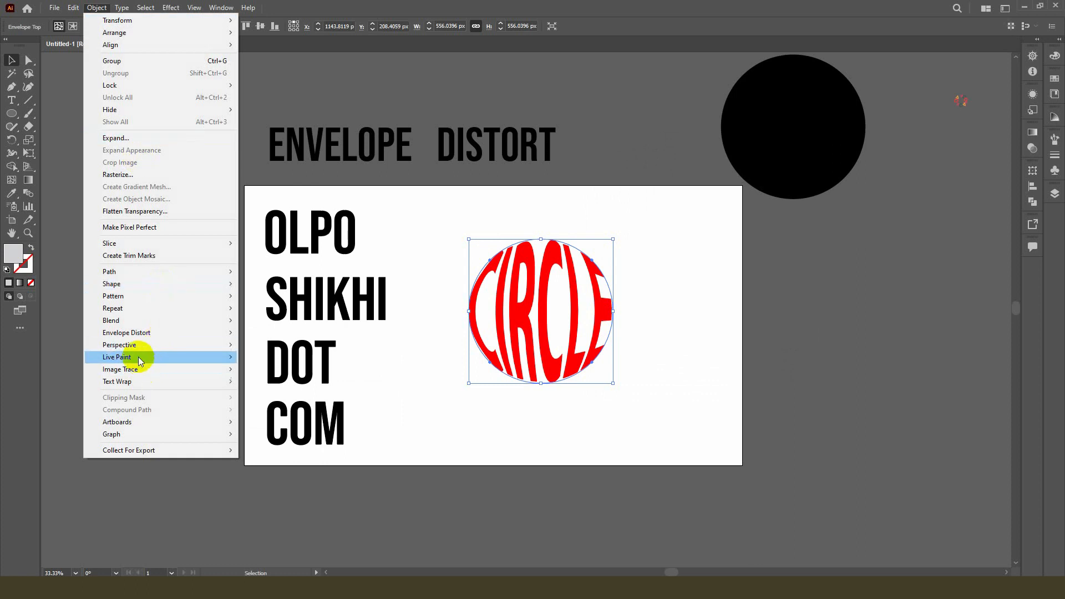
mouse_move(133, 333)
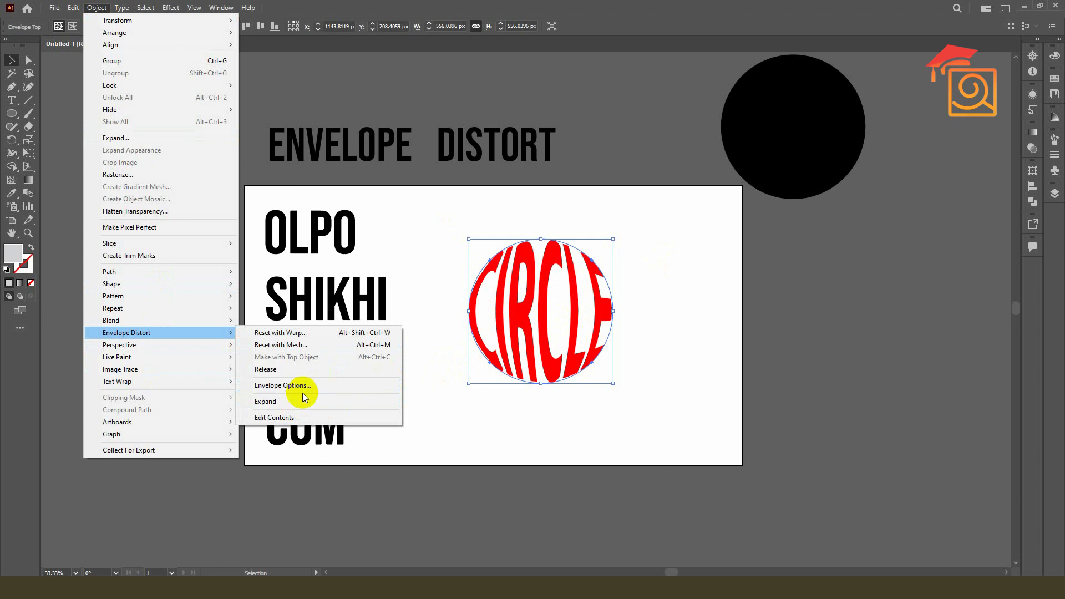
left_click(267, 417)
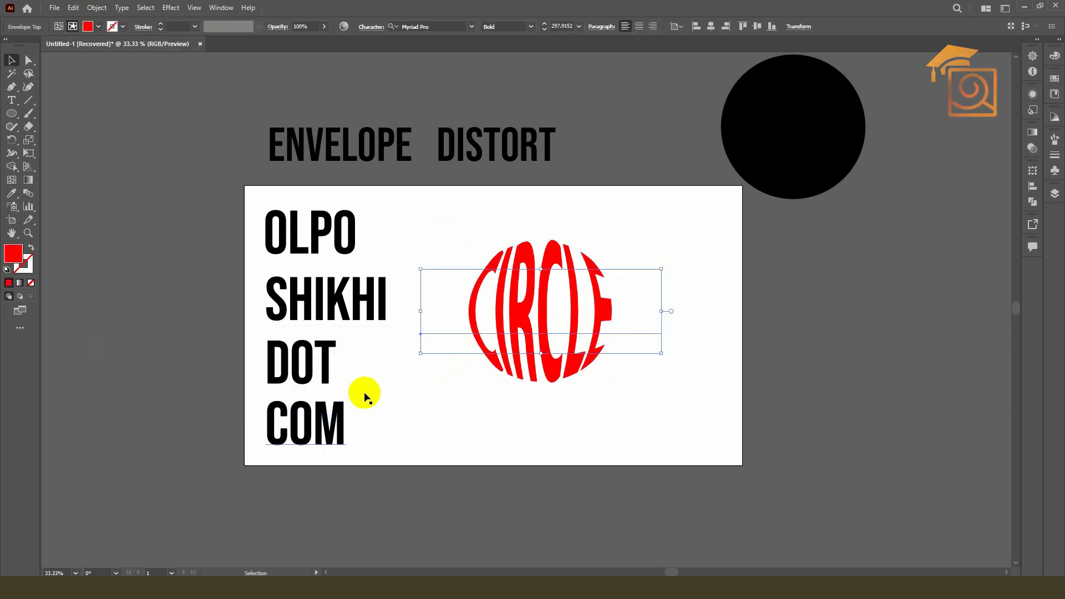
double_click(486, 302)
key("ctrl+a")
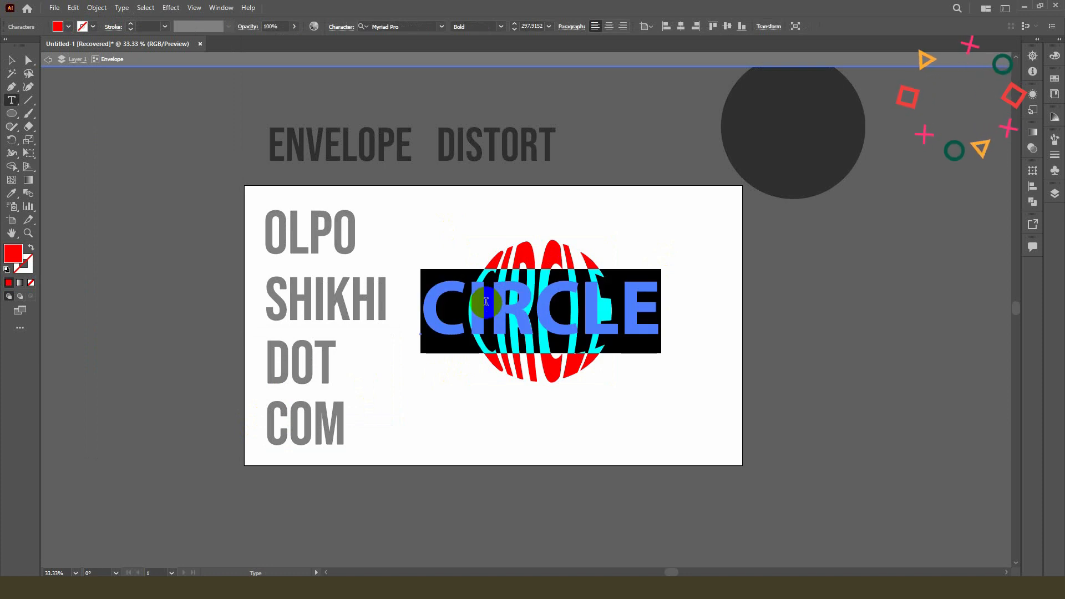
type("JASON")
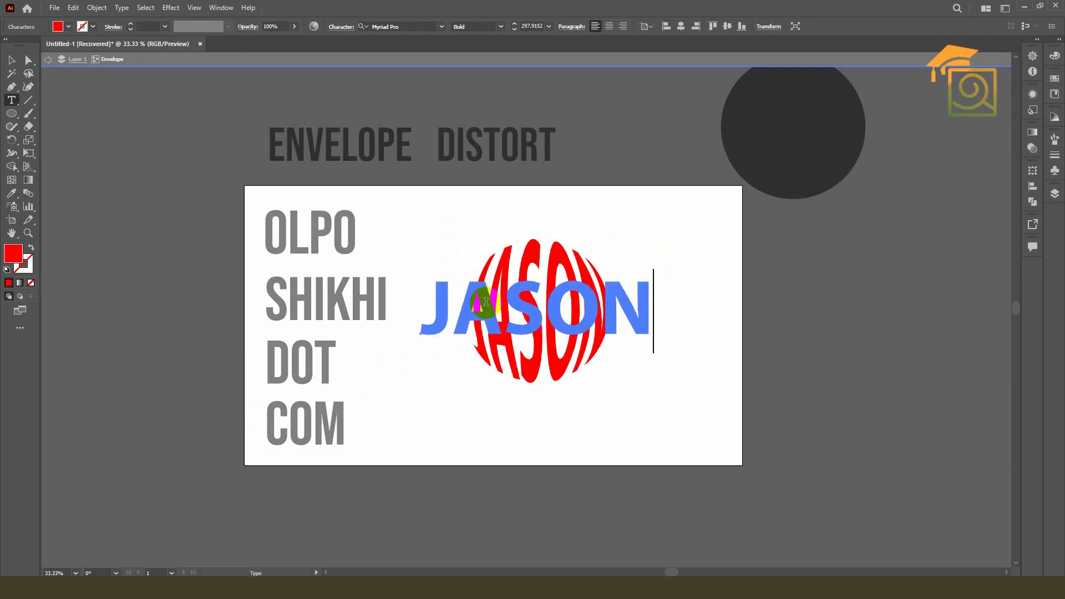
left_click(11, 60)
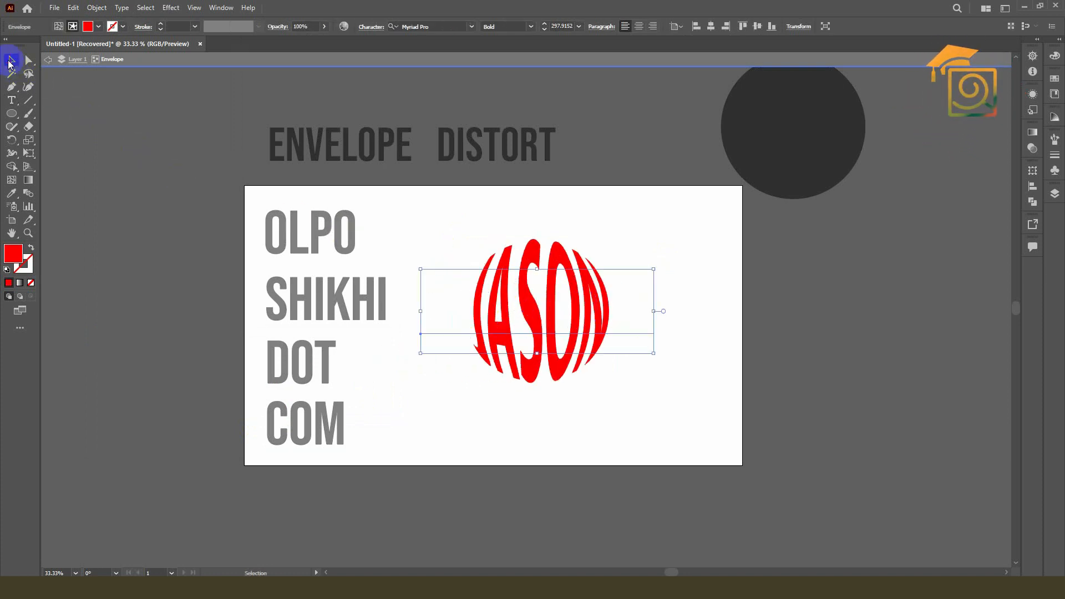
left_click(170, 60)
left_click(682, 358)
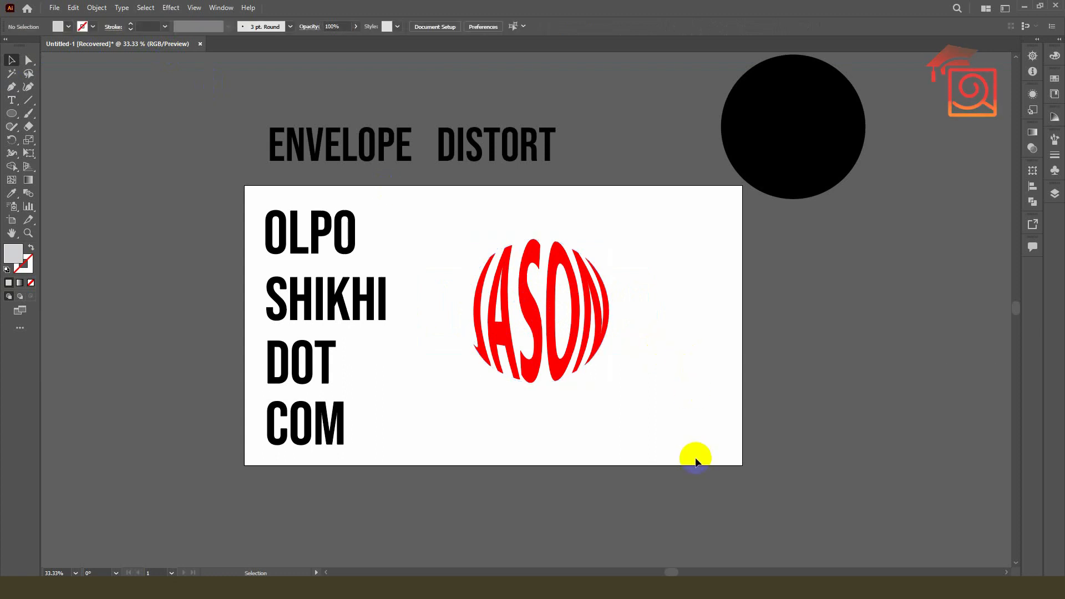
Step: Expand the red circular text's envelope distortion into regular artwork
left_click(530, 305)
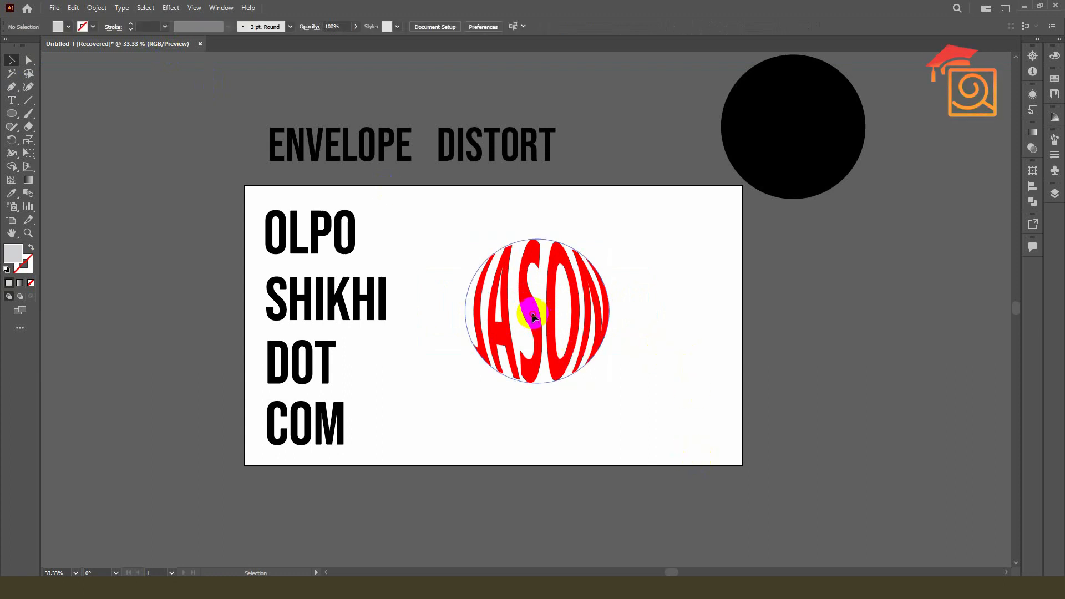
left_click(97, 7)
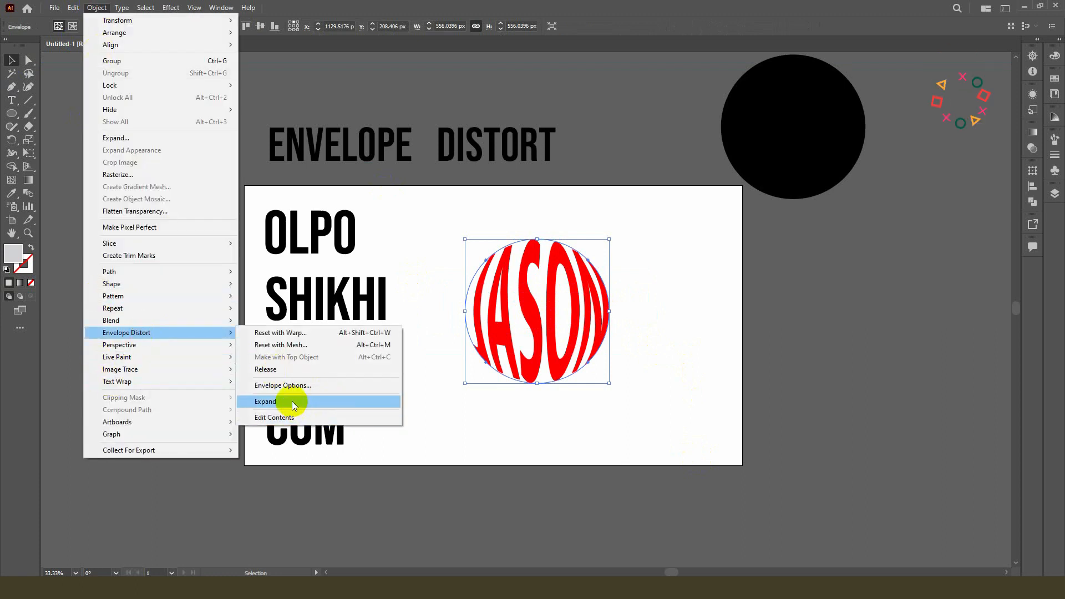
left_click(292, 401)
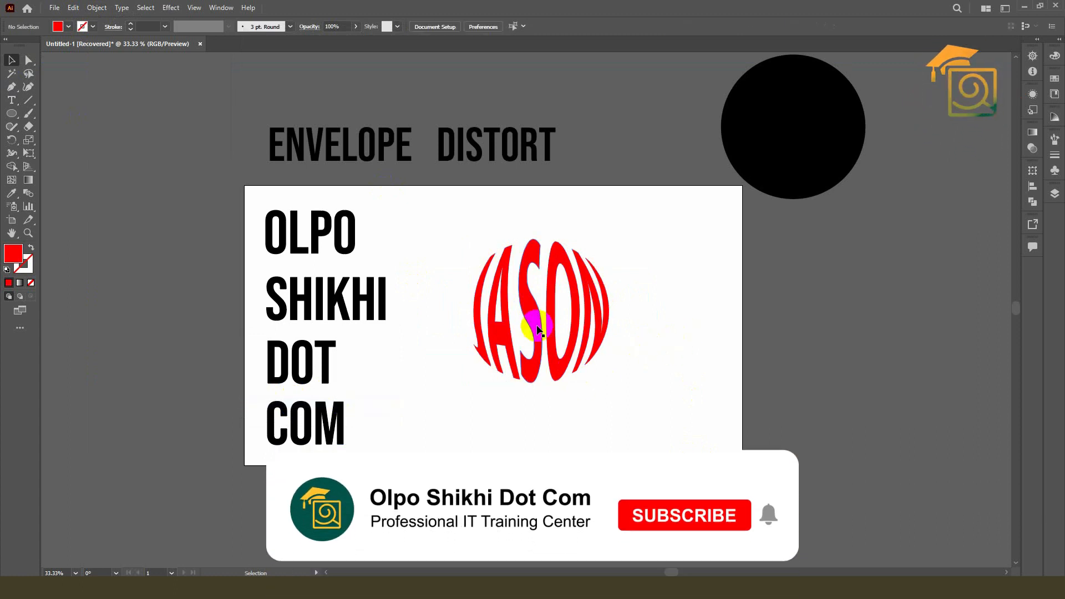
Step: Move the red circular text beyond the artboard's right edge and the black circle beyond its upper-left corner
left_click_drag(549, 306, 934, 308)
left_click_drag(798, 141, 150, 199)
Step: Draw a rectangle about 560 by 505 px in the right half of the artboard
left_click(13, 115)
left_click_drag(15, 119, 52, 114)
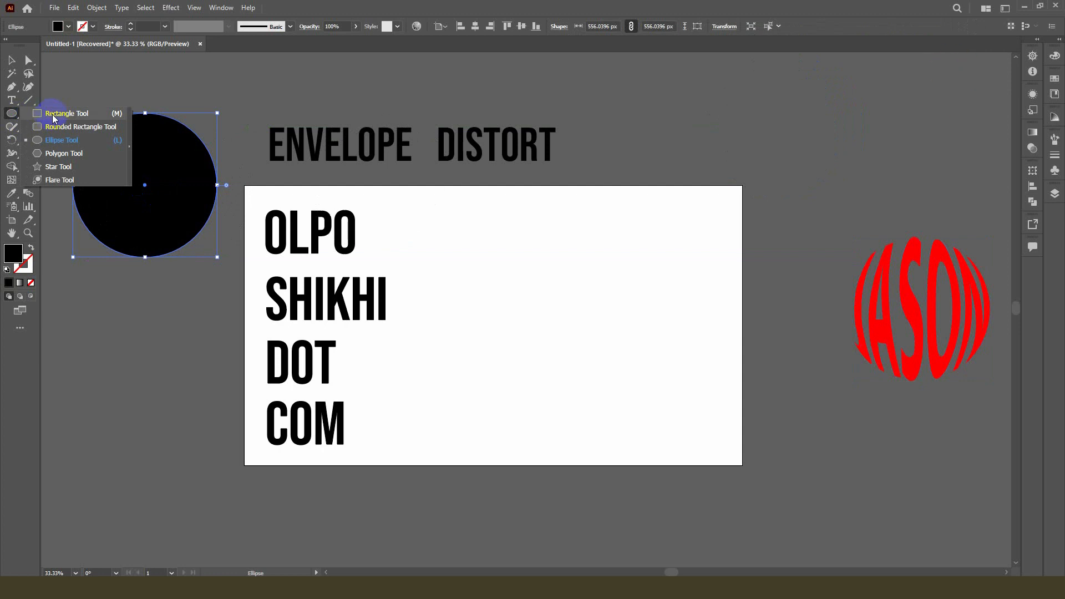
left_click_drag(52, 115, 52, 114)
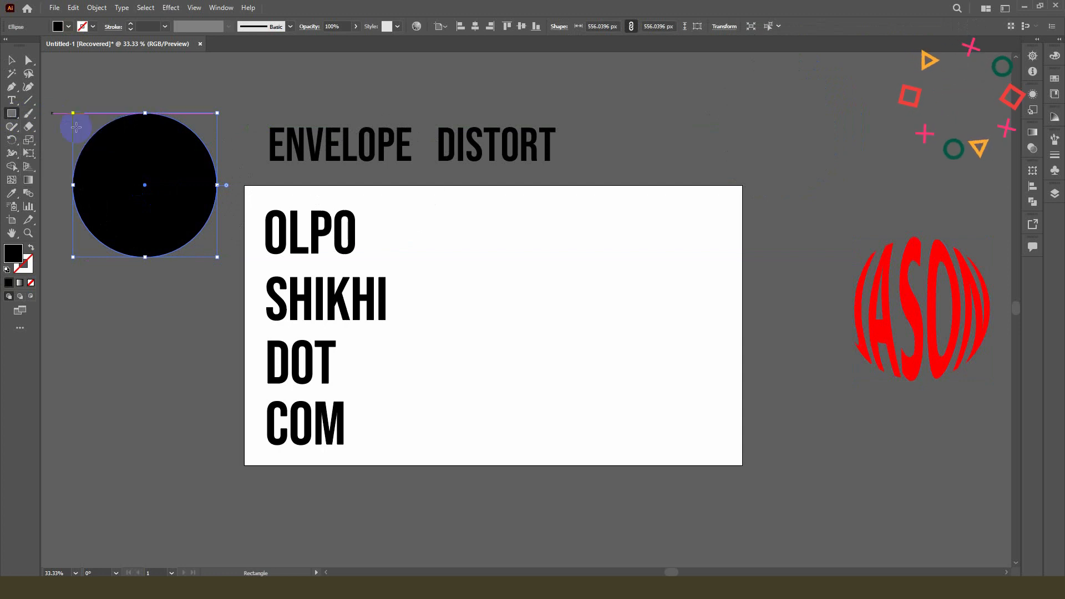
mouse_move(504, 233)
left_mouse_down()
mouse_move(576, 355)
mouse_move(649, 365)
left_mouse_up()
left_click(12, 61)
left_click(553, 269)
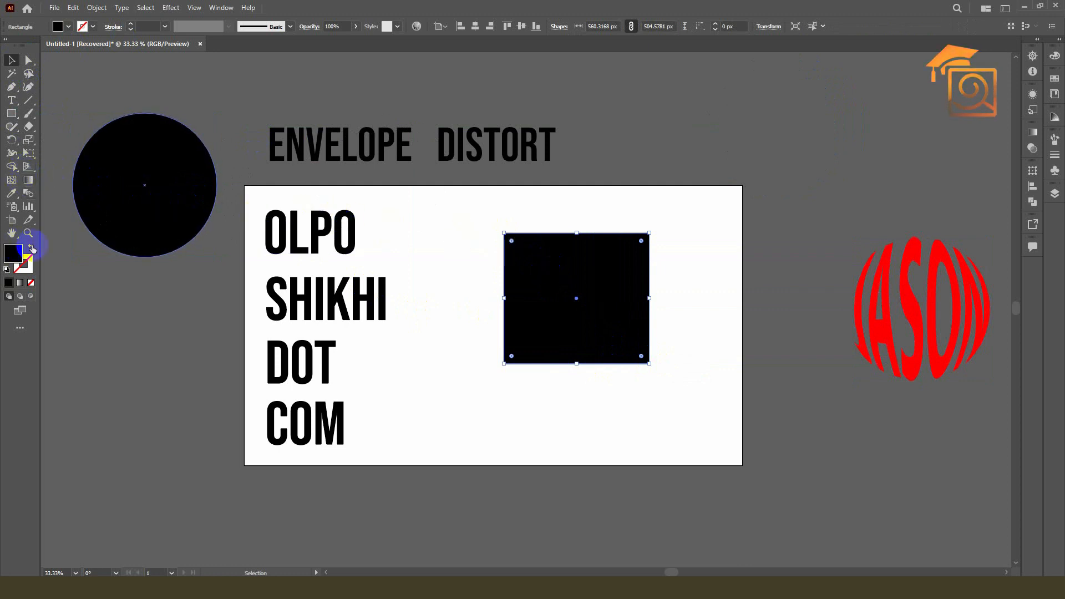
Step: Fill the new rectangle with the red swatch
left_click(1031, 134)
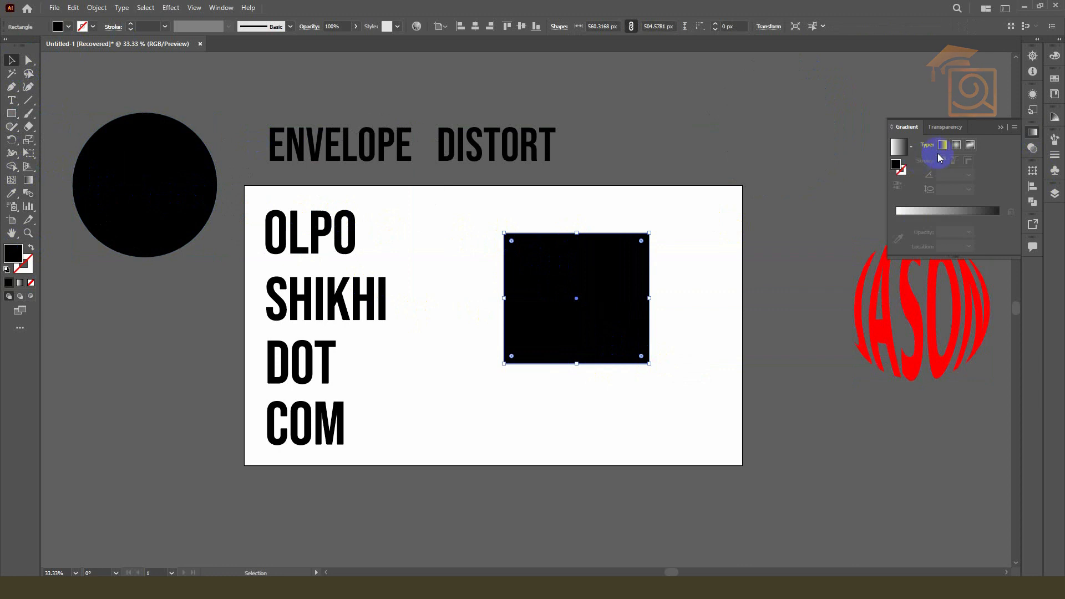
left_click(1027, 134)
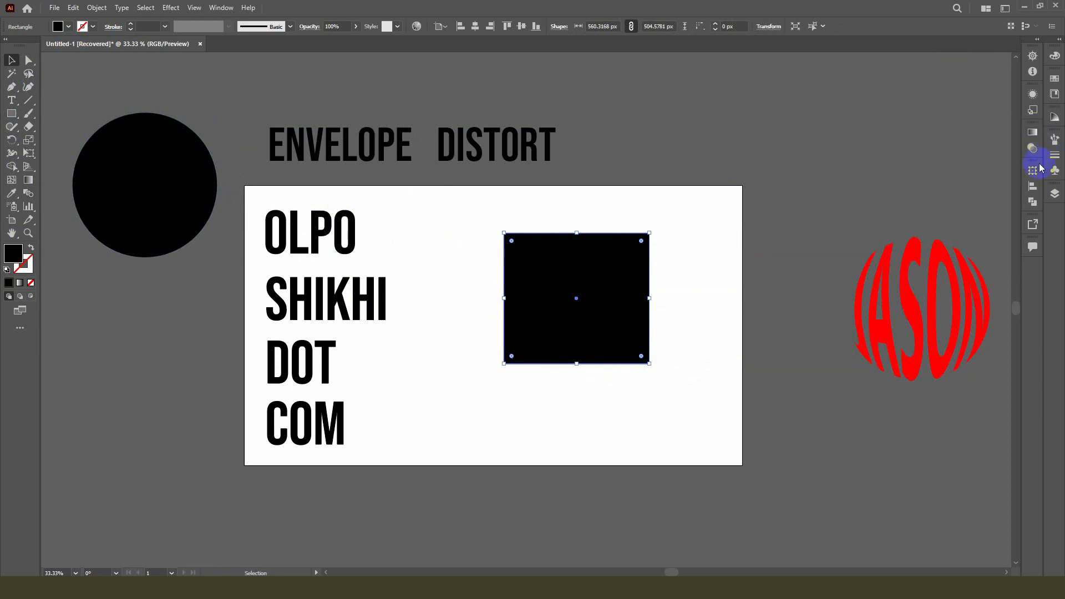
left_click(1053, 80)
left_click(942, 108)
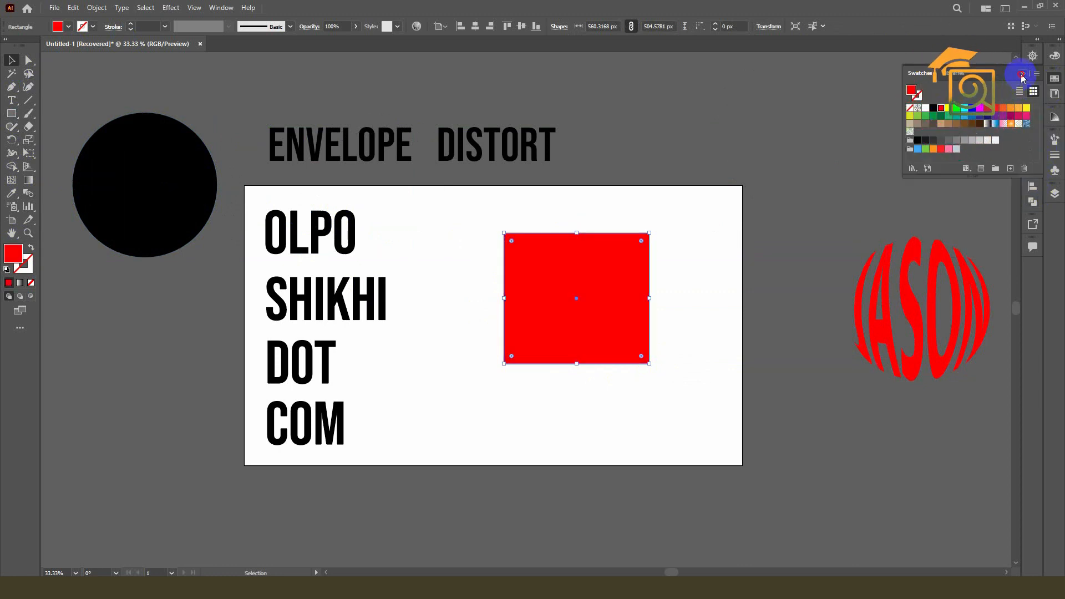
left_click(1021, 74)
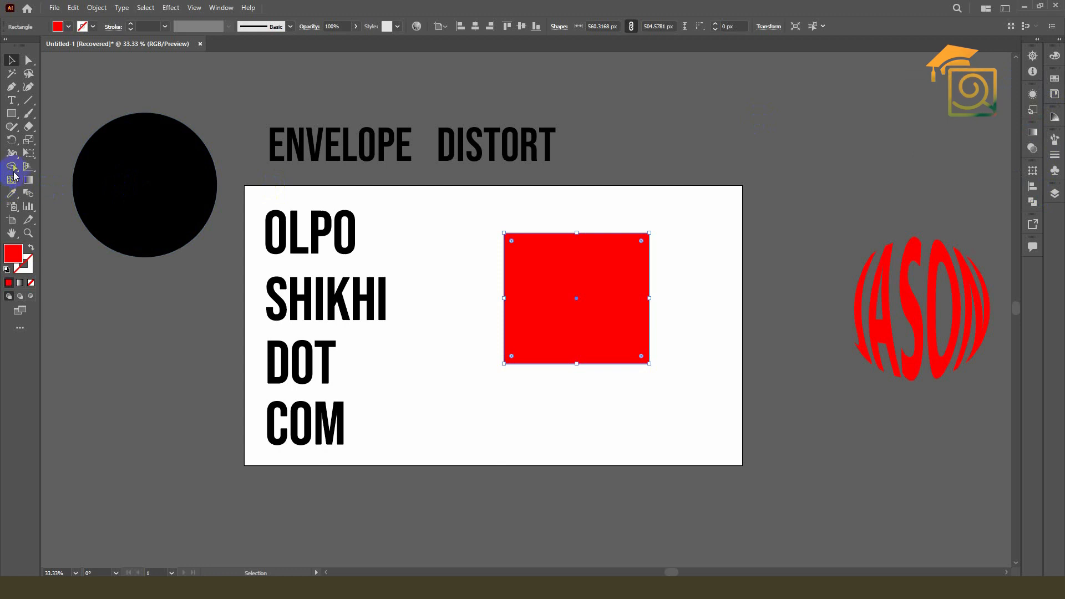
Step: Cut the red rectangle into an upper and a lower piece with the Knife along a freehand wavy line
left_click_drag(25, 130, 64, 153)
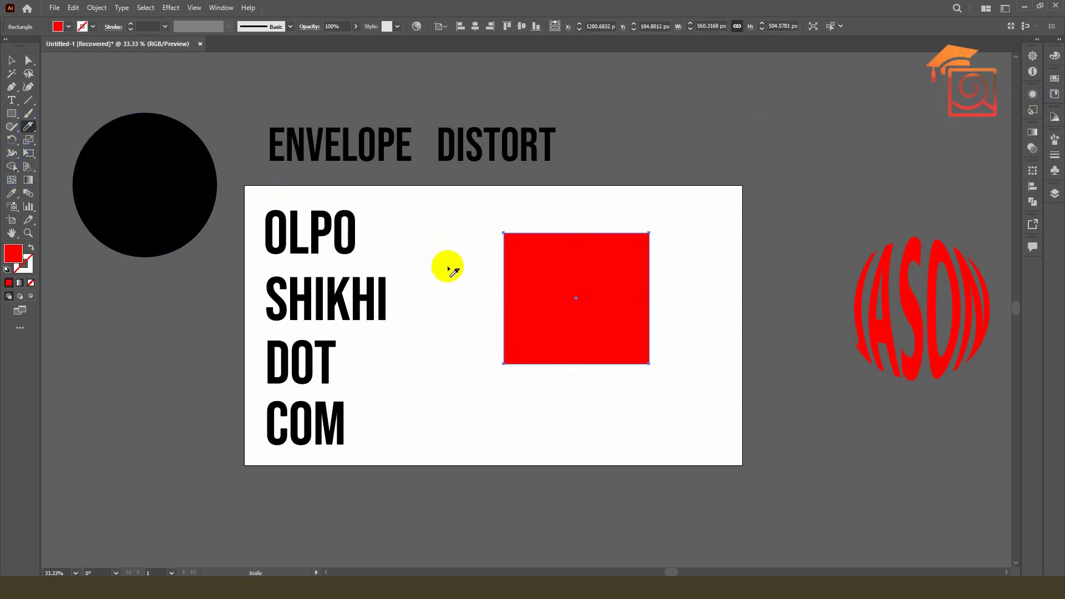
mouse_move(489, 297)
left_mouse_down()
mouse_move(554, 316)
mouse_move(692, 268)
left_mouse_up()
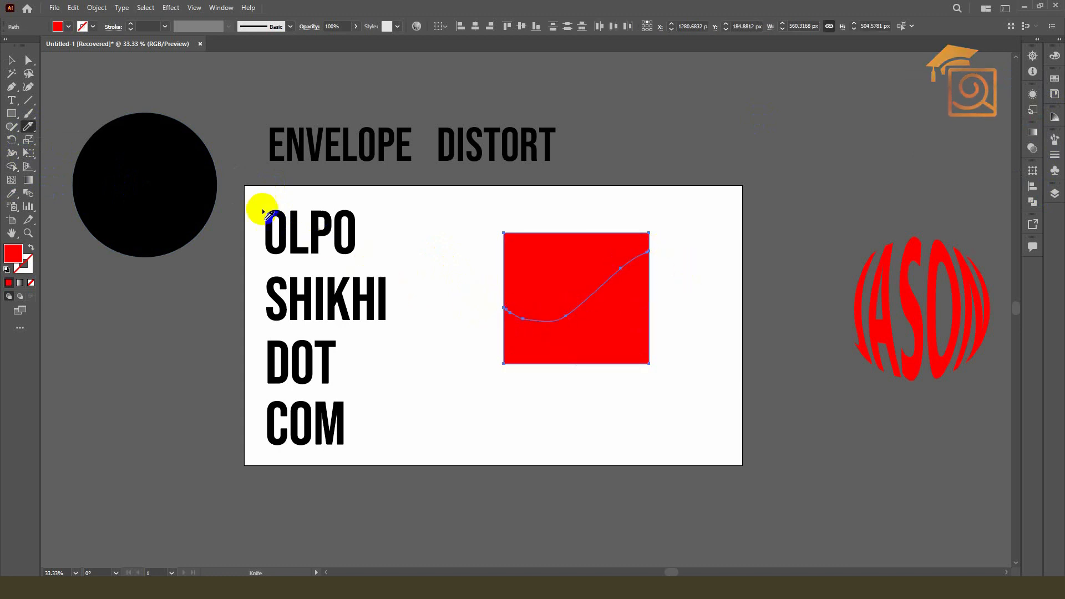
Step: Nudge the upper piece of the cut rectangle up about 20 px to open a gap along the wavy cut
left_click(602, 249)
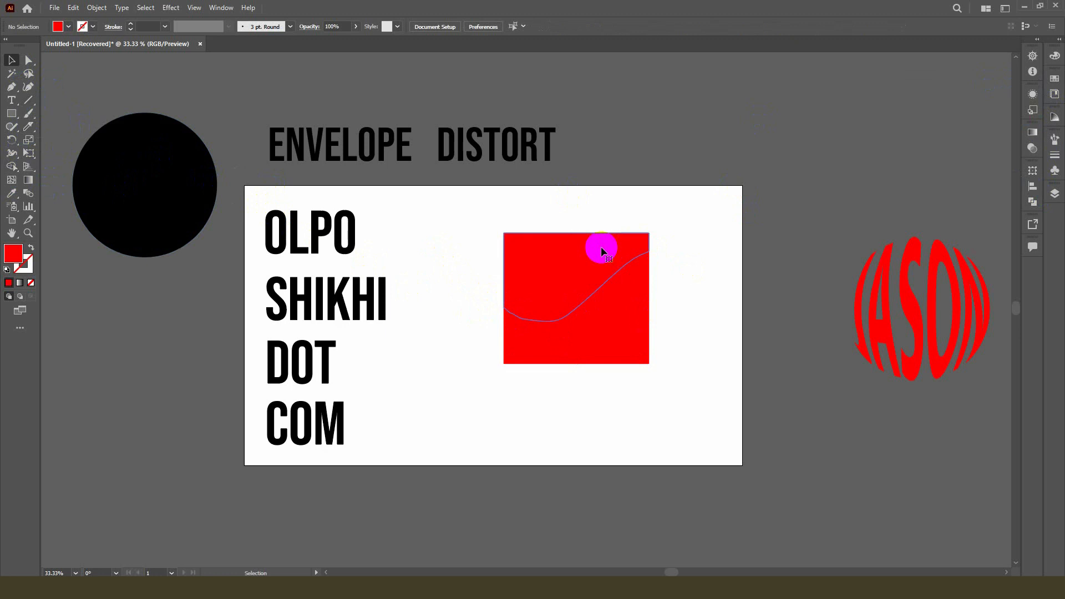
key("Up")
key("Up")
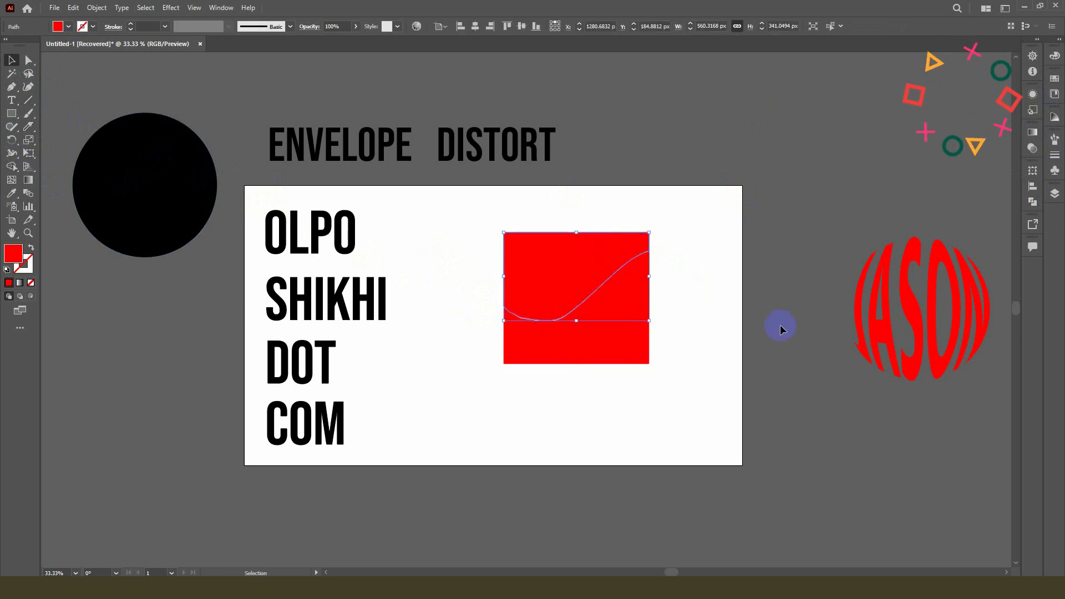
key("Up")
key("Up")
key("Up")
key("Up")
key("Up")
key("Up")
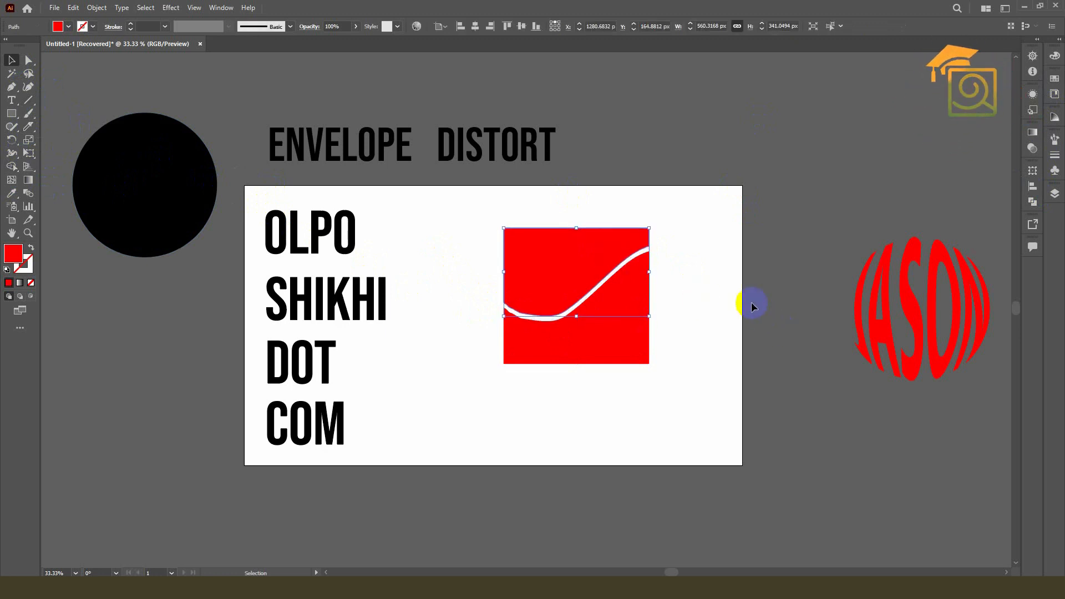
left_click(751, 303)
Step: Move the ENVELOPE text onto the upper red piece and distort it into that shape with Make with Top Object
left_click_drag(327, 138, 581, 233)
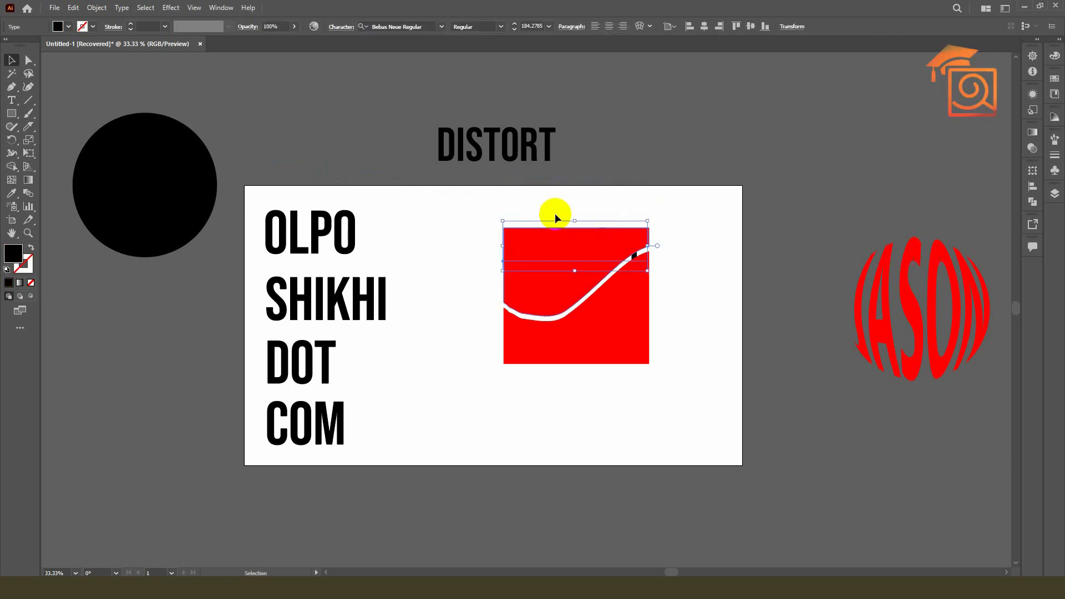
left_click(557, 265, "shift")
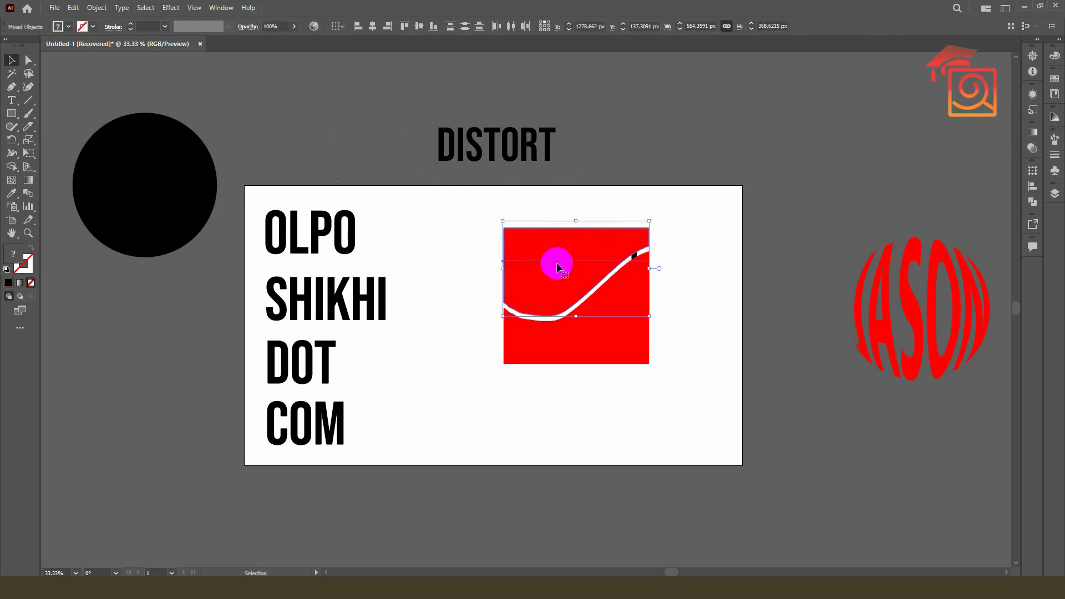
key("a")
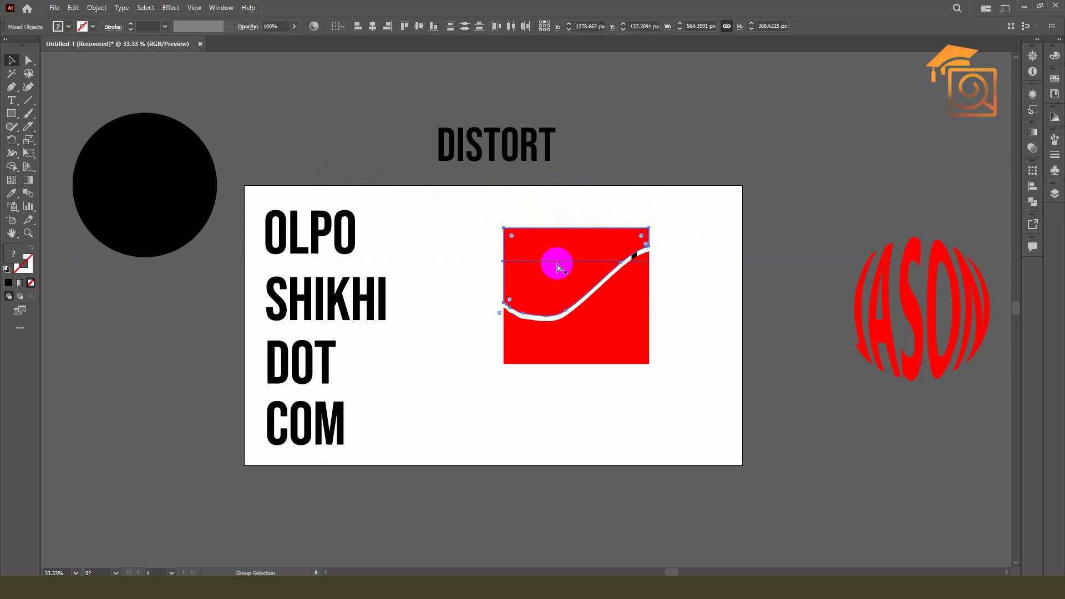
key("ctrl+alt+c")
left_click(692, 265)
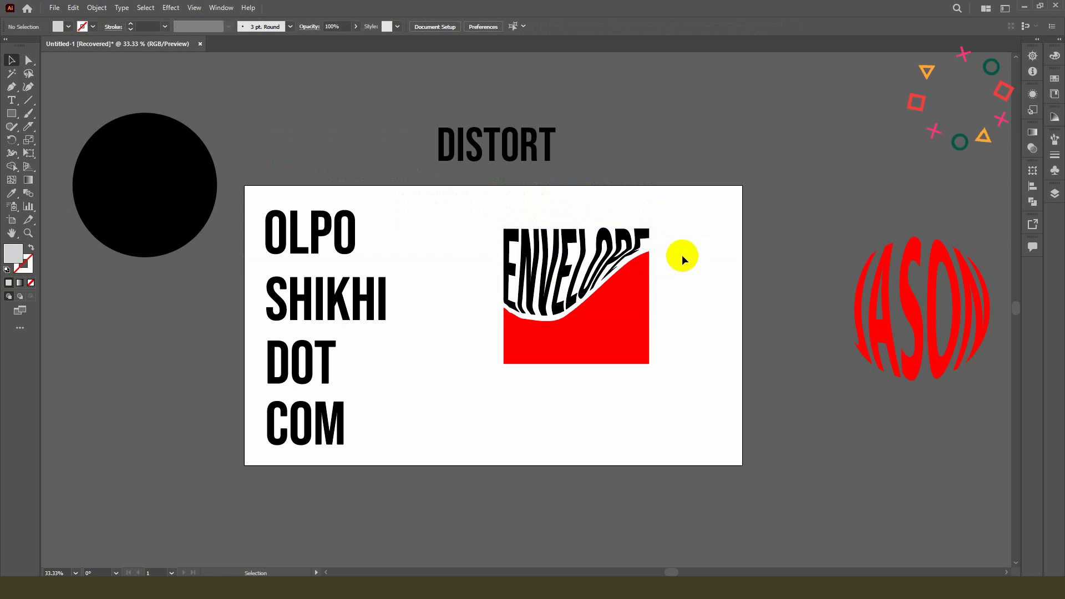
Step: Move the DISTORT text onto the lower red piece and distort it into that shape with Make with Top Object
left_click_drag(527, 147, 607, 336)
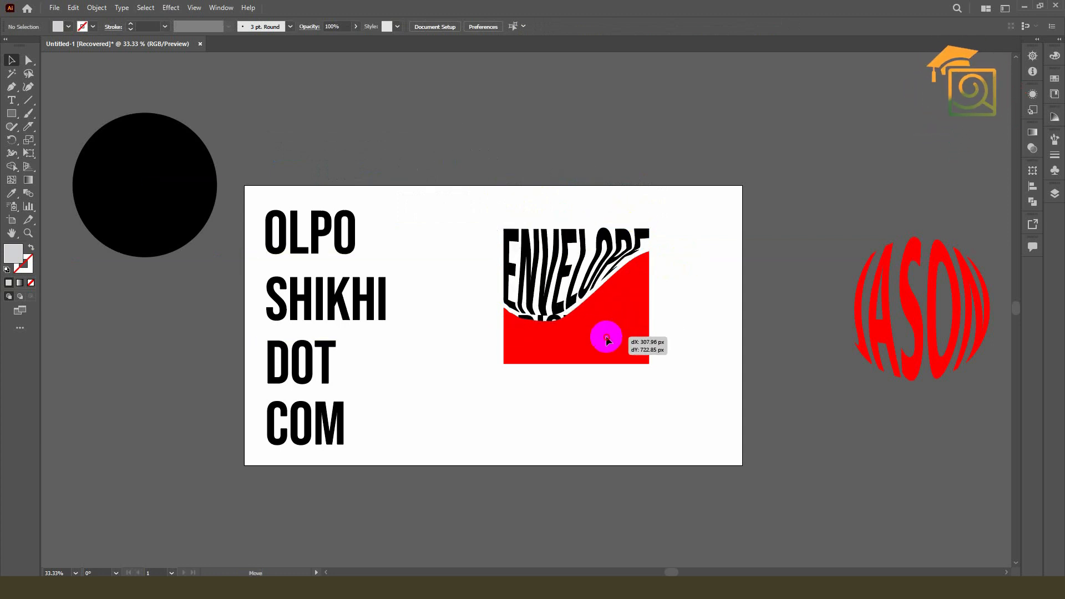
left_click_drag(692, 377, 599, 345)
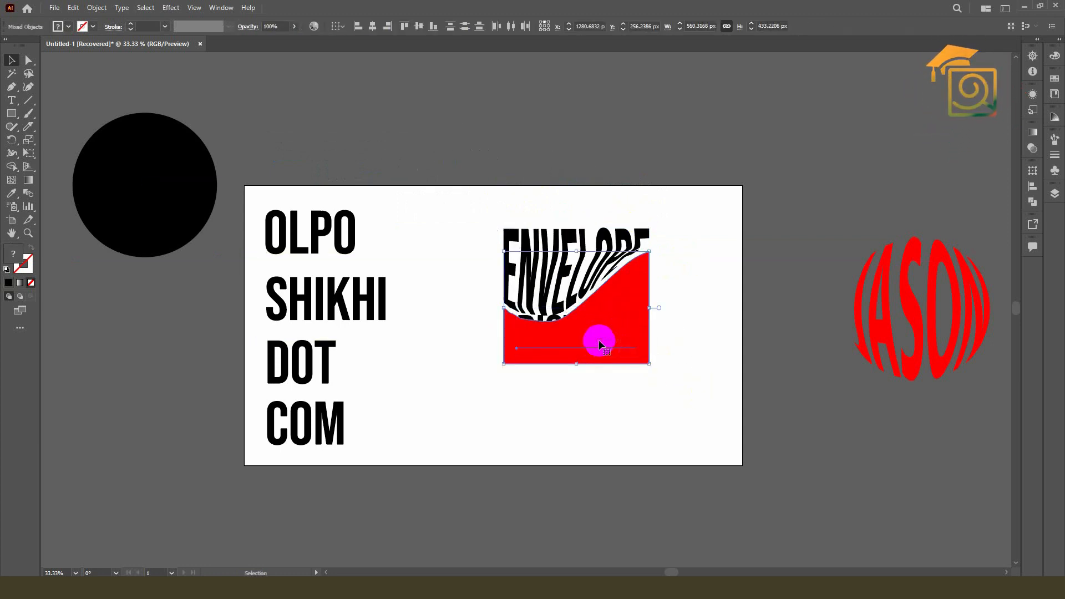
key("ctrl+alt+c")
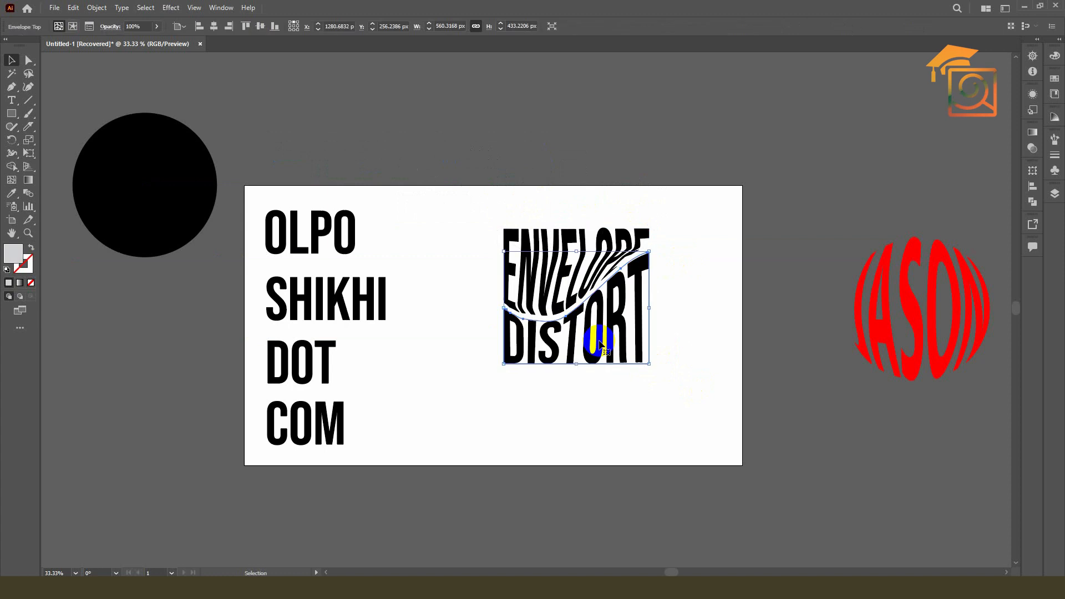
left_click(703, 301)
Step: Try raising the upper-right corner point of the ENVELOPE text's envelope with Direct Selection, and undo the change
left_click(613, 266)
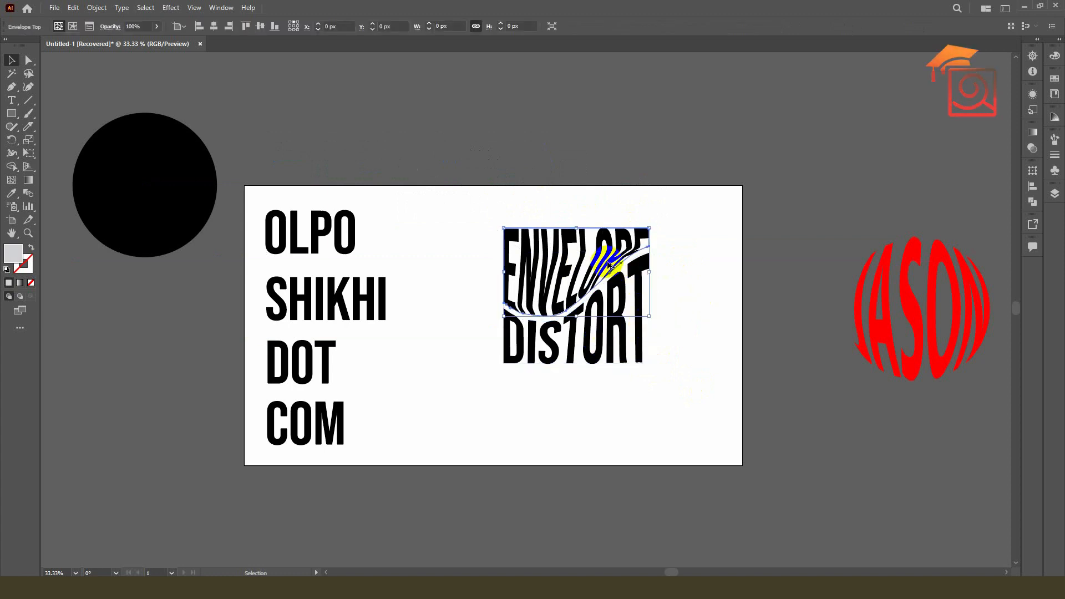
scroll(614, 266, "up", 1)
left_click(30, 60)
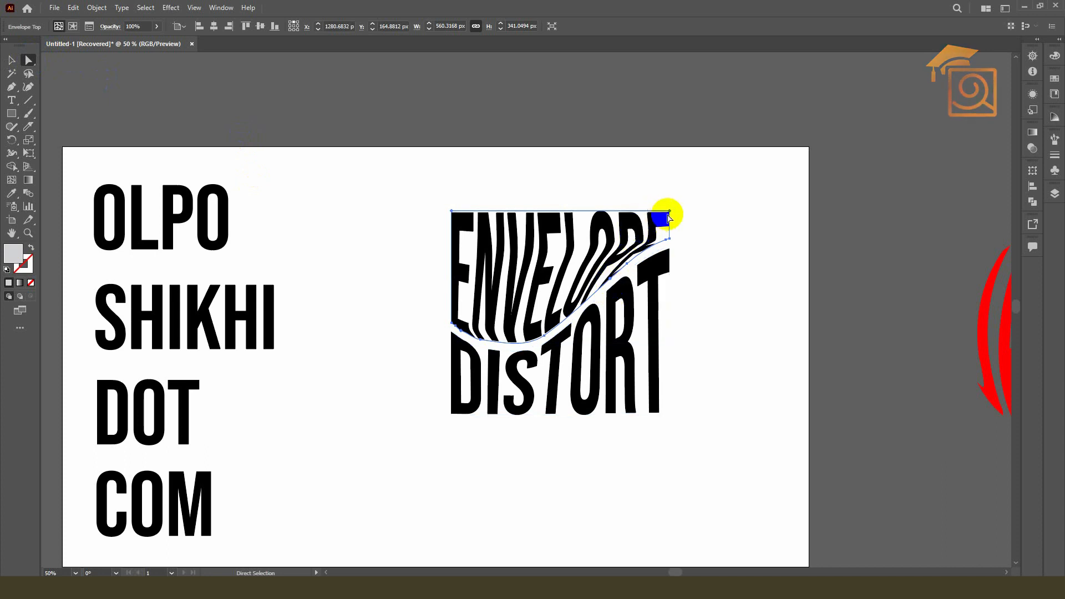
mouse_move(669, 212)
left_mouse_down()
mouse_move(669, 184)
mouse_move(685, 231)
mouse_move(670, 214)
mouse_move(669, 178)
mouse_move(669, 192)
left_mouse_up()
key("ctrl+z")
key("ctrl+z")
Step: Try moving the upper-left corner and lower curve points of the ENVELOPE text's envelope, and undo the changes
mouse_move(451, 214)
left_mouse_down()
mouse_move(449, 192)
mouse_move(449, 232)
left_mouse_up()
left_click(558, 212)
left_click(659, 238)
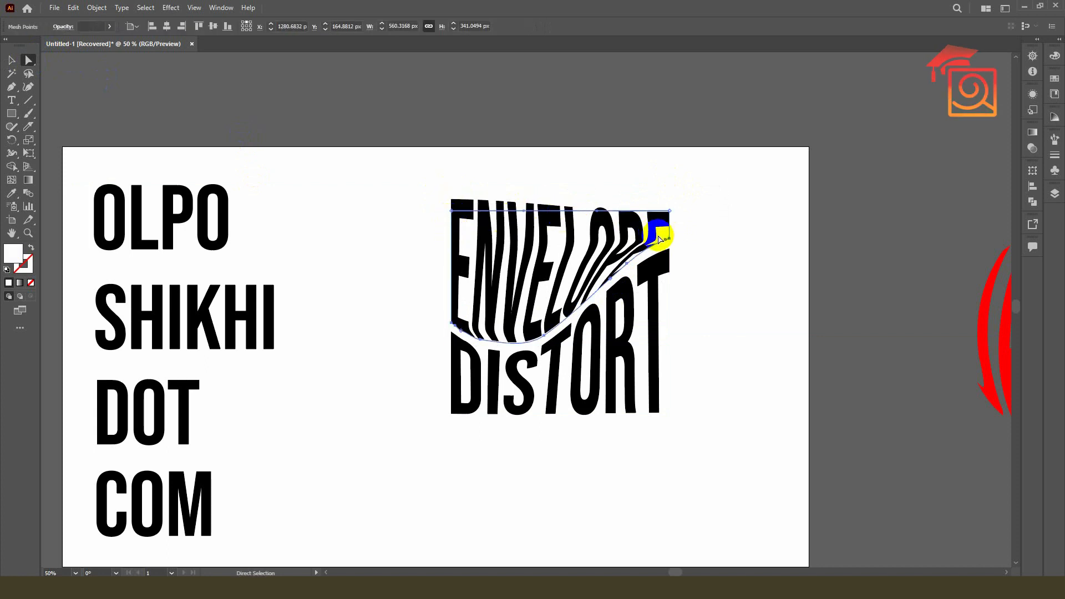
mouse_move(671, 242)
left_mouse_down()
mouse_move(730, 243)
mouse_move(672, 205)
mouse_move(623, 240)
mouse_move(670, 231)
left_mouse_up()
key("ctrl+z")
mouse_move(629, 265)
left_mouse_down()
mouse_move(642, 267)
mouse_move(610, 280)
mouse_move(624, 284)
left_mouse_up()
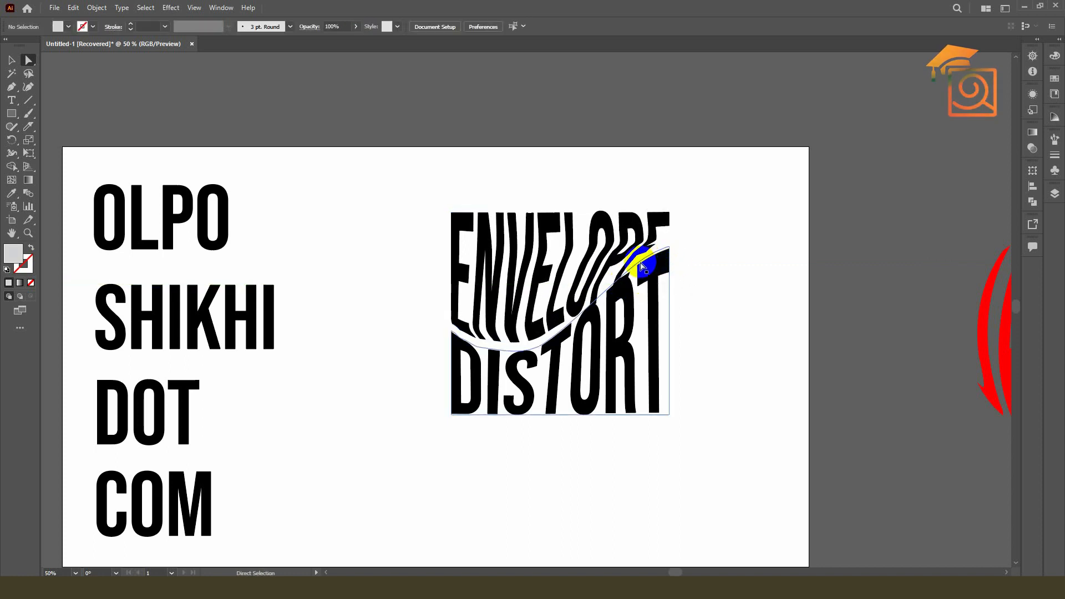
Step: Move the combined ENVELOPE DISTORT artwork off the artboard, placing it above the red circular text
scroll(700, 357, "down", 2)
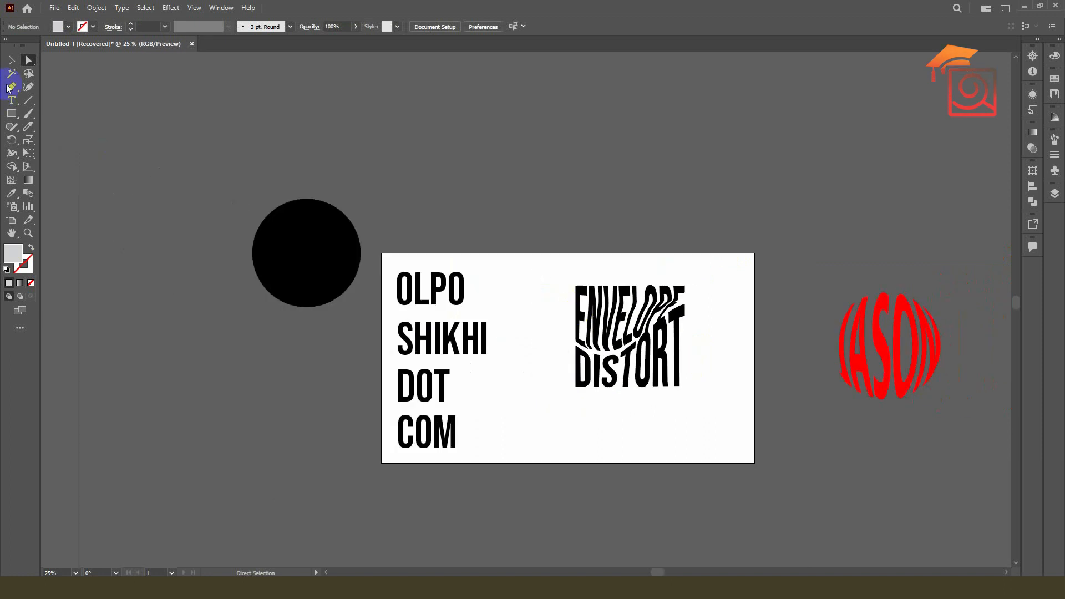
left_click_drag(617, 315, 894, 216)
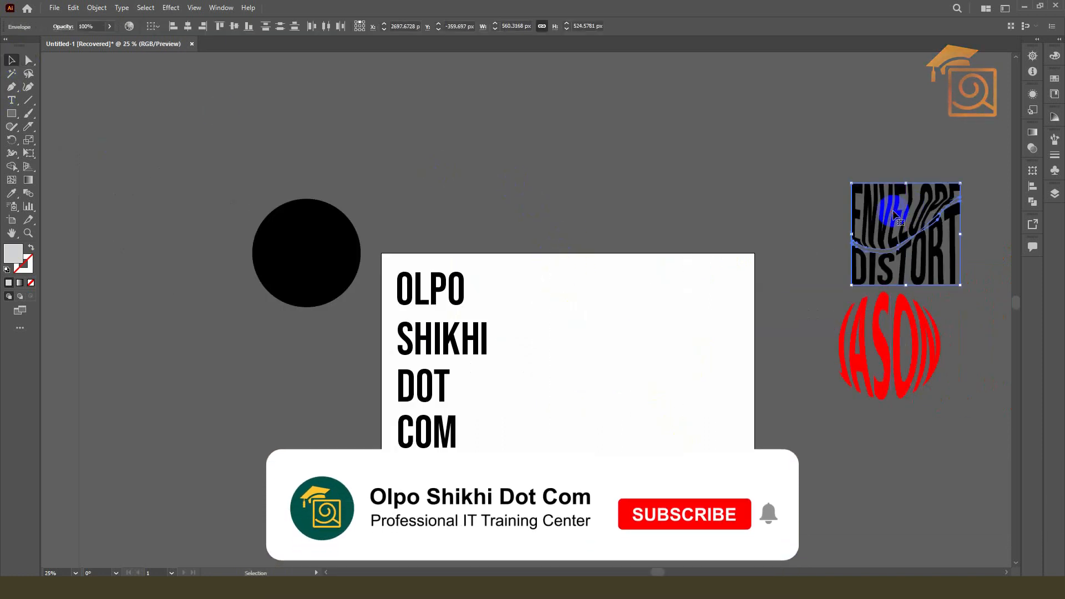
Step: Move the black circle onto the artboard beside the words and enlarge it proportionally to about 804 px in diameter
left_click_drag(330, 259, 631, 364)
left_click_drag(661, 304, 685, 280)
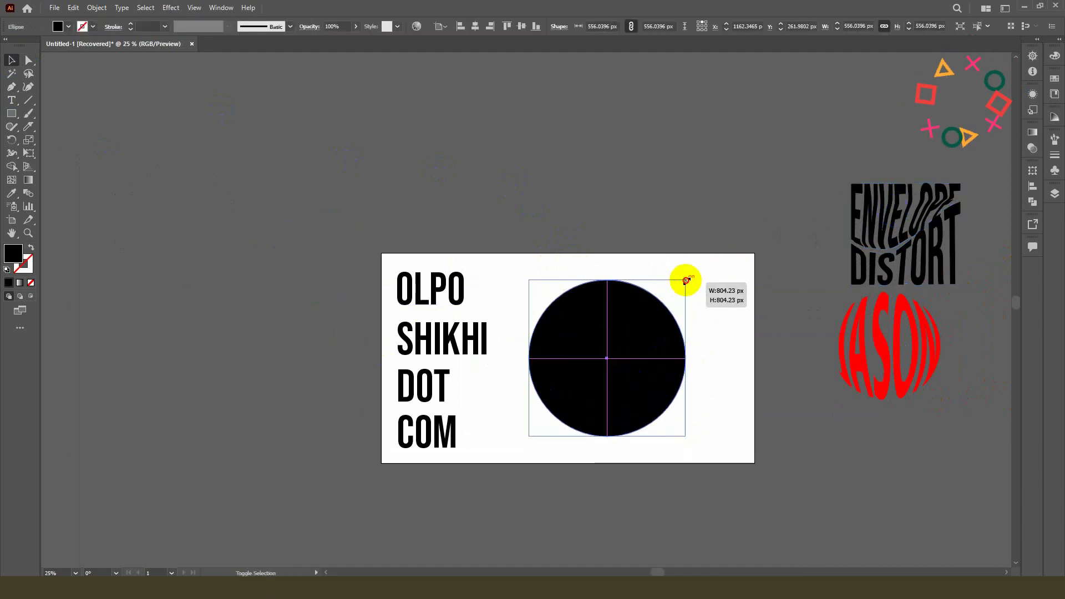
scroll(684, 329, "up", 1)
left_click_drag(752, 297, 739, 263)
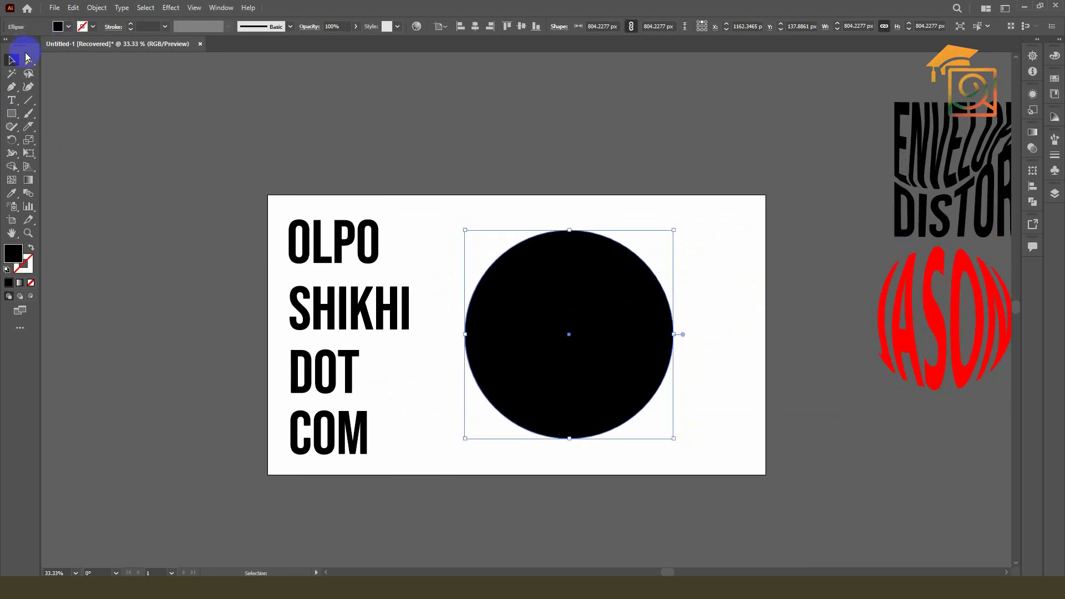
Step: Cut the black circle into four stacked pieces with three freehand wavy Knife cuts across its width
left_click(25, 129)
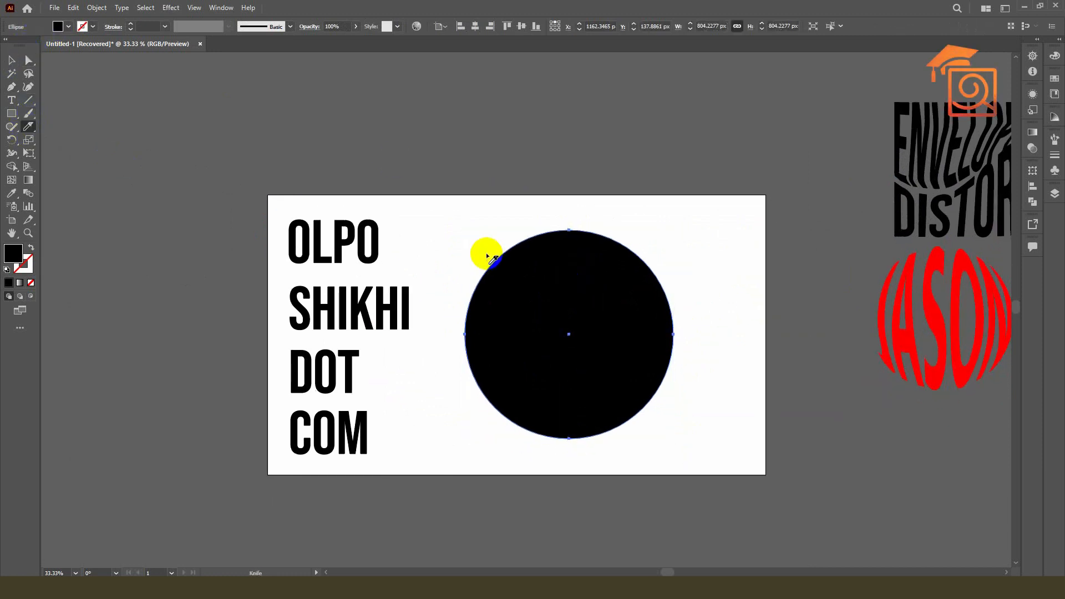
mouse_move(483, 255)
left_mouse_down()
mouse_move(704, 245)
mouse_move(615, 309)
mouse_move(488, 334)
mouse_move(460, 317)
mouse_move(570, 356)
mouse_move(725, 261)
left_mouse_up()
mouse_move(480, 416)
left_mouse_down()
mouse_move(504, 402)
mouse_move(497, 394)
mouse_move(694, 347)
mouse_move(743, 305)
left_mouse_up()
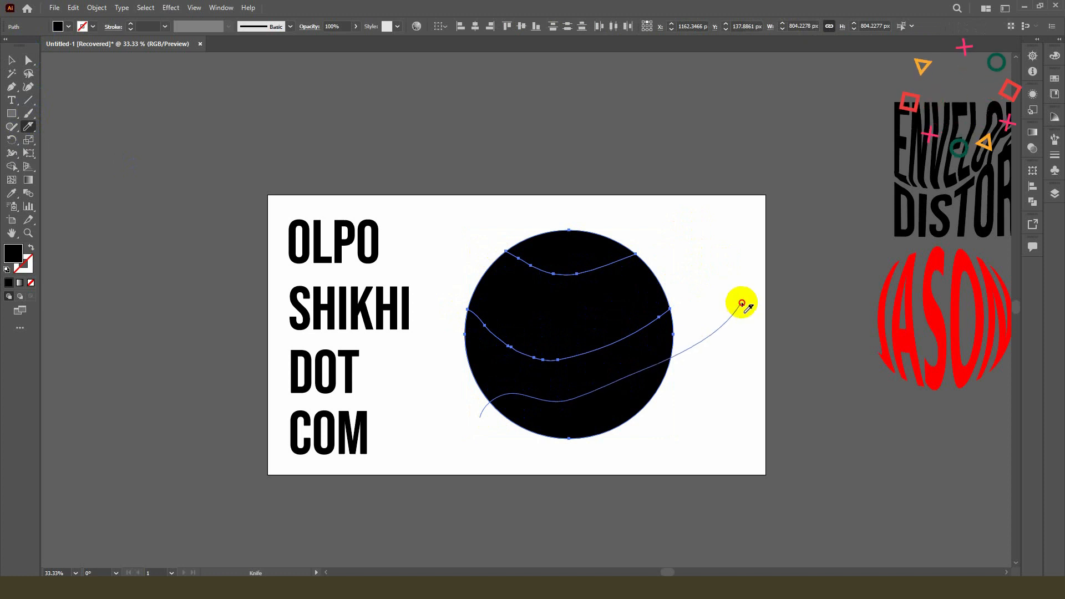
left_click(12, 59)
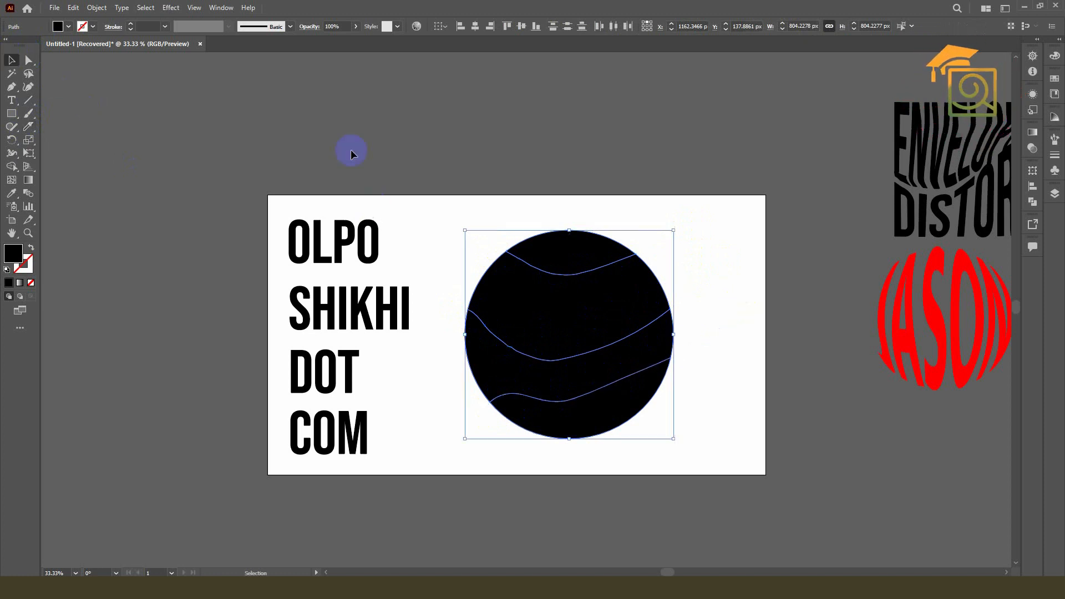
left_click(670, 190)
Step: Move the OLPO text onto the circle's top piece and distort it into that shape with Make with Top Object
left_click_drag(341, 239, 579, 235)
left_click(572, 244, "shift")
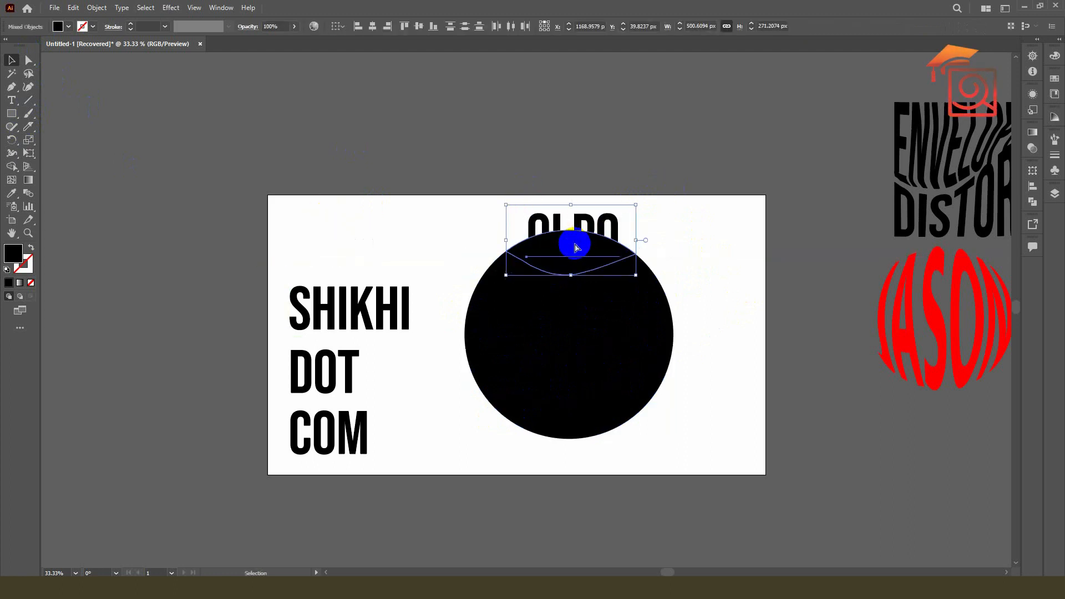
key("ctrl+alt+c")
Step: Place the SHIKHI text on the circle's second piece and distort it into that shape with Make with Top Object
left_click_drag(391, 304, 613, 289)
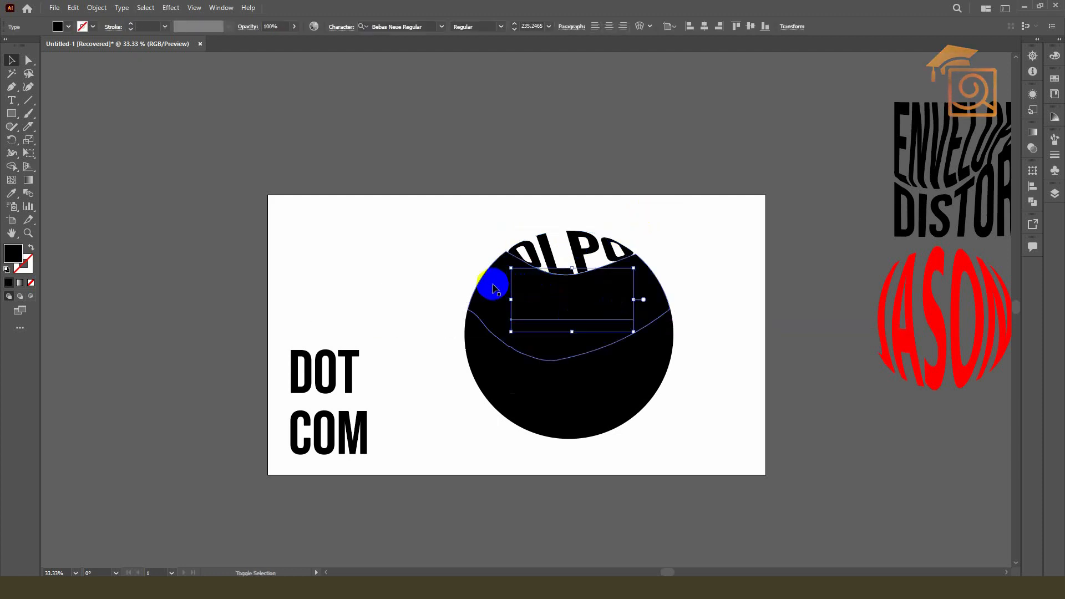
left_click(495, 288, "shift")
key("ctrl+alt+c")
left_click(724, 238)
Step: Place the DOT text over the circle's third piece and distort it into that shape with Make with Top Object
left_click_drag(361, 374, 549, 371)
left_click(473, 337, "shift")
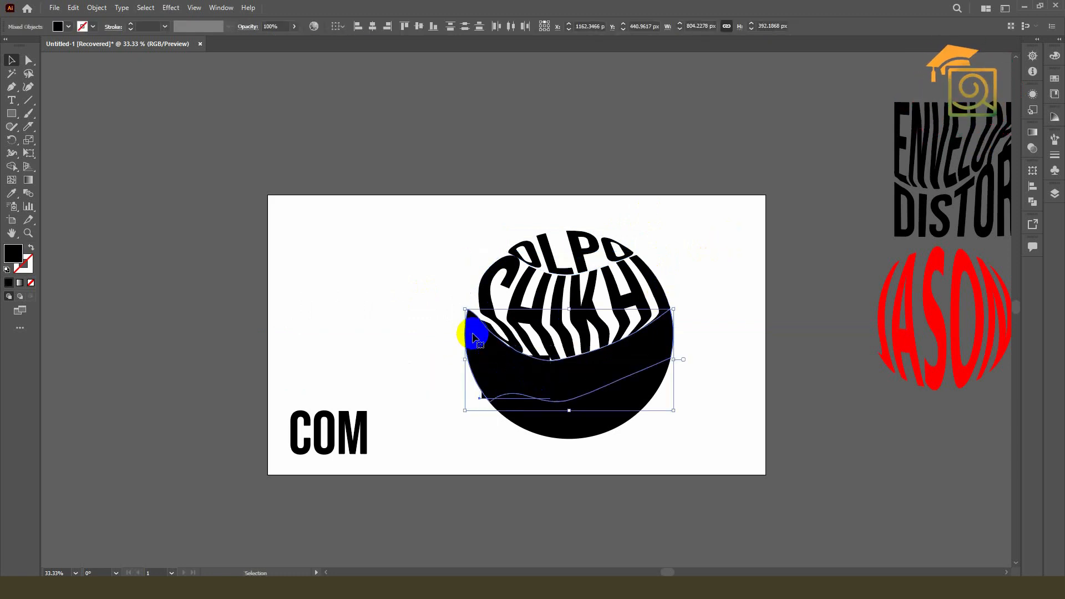
key("ctrl+alt+c")
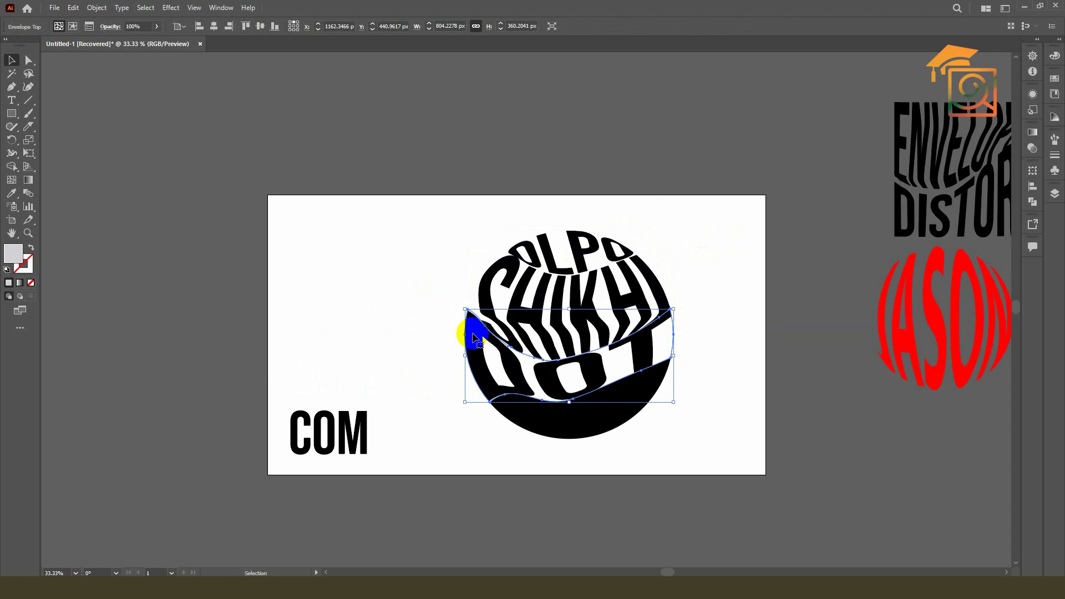
Step: Move the COM text beside the circle's bottom piece and distort it into that shape with Make with Top Object
left_click_drag(360, 437, 553, 455)
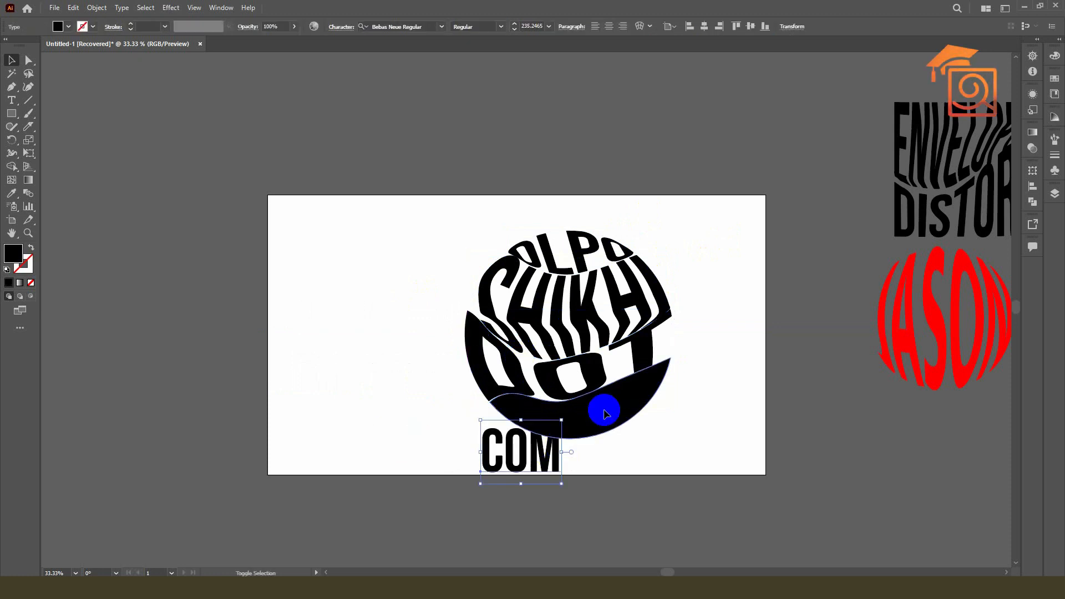
left_click(605, 413, "shift")
key("ctrl+alt+c")
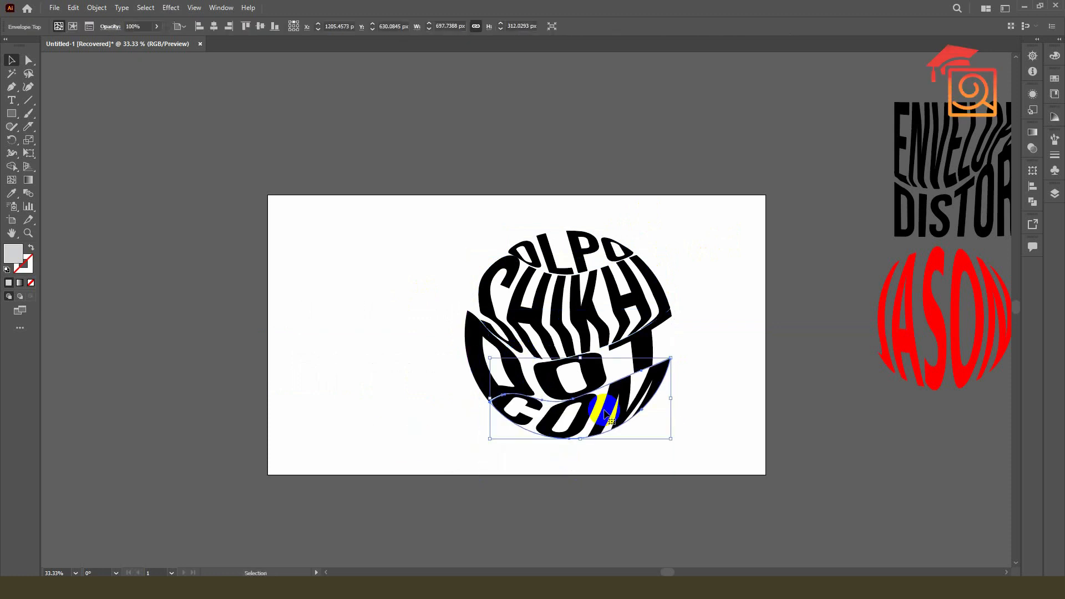
left_click(735, 337)
Step: Nudge the distorted OLPO, SHIKHI and DOT pieces upward one after another to space out the circle's rows
left_click(577, 250)
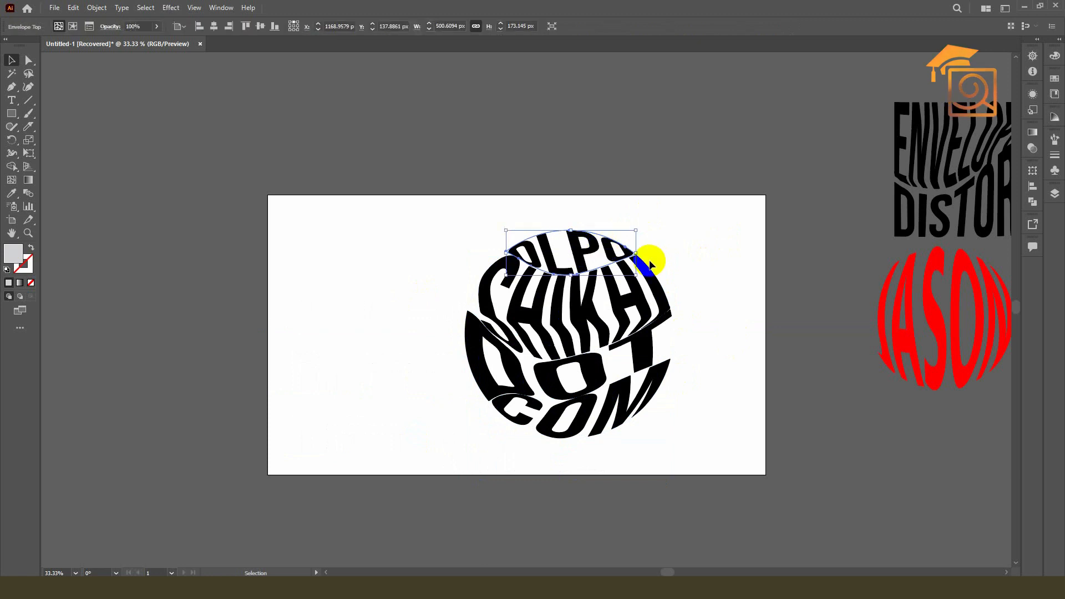
left_click(620, 285)
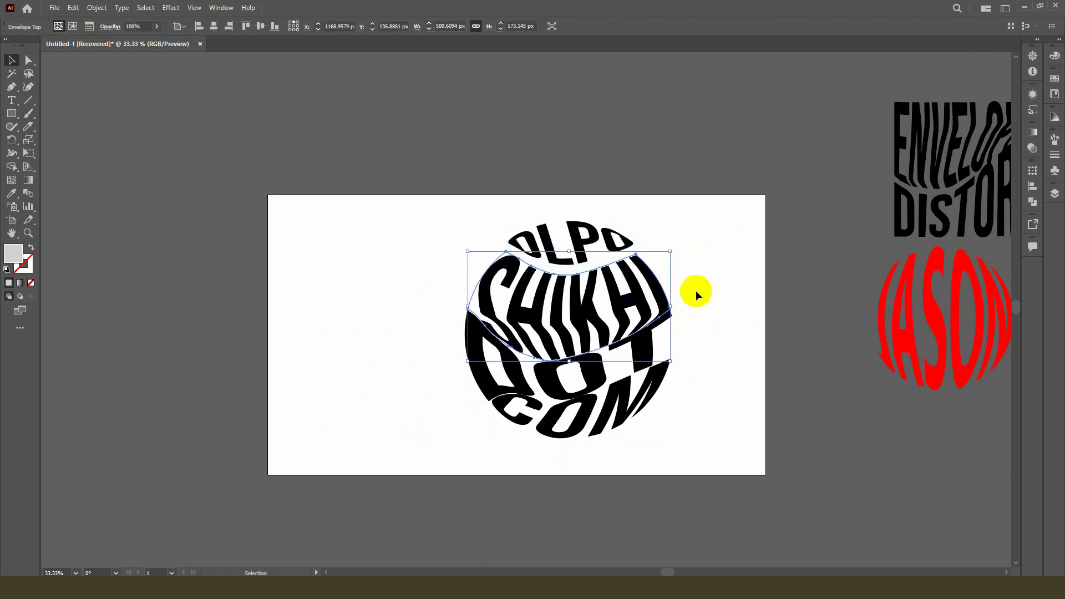
left_click(649, 358)
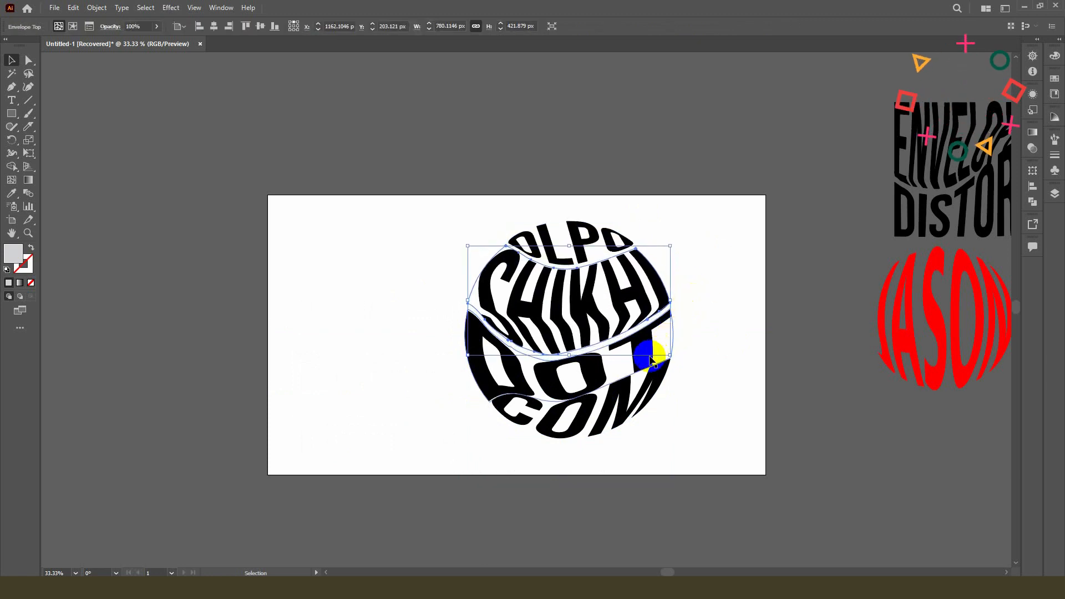
key("Up")
key("Up")
key("Up")
key("Up")
key("Up")
key("Up")
key("Up")
key("Up")
key("Up")
key("Up")
key("Up")
key("Up")
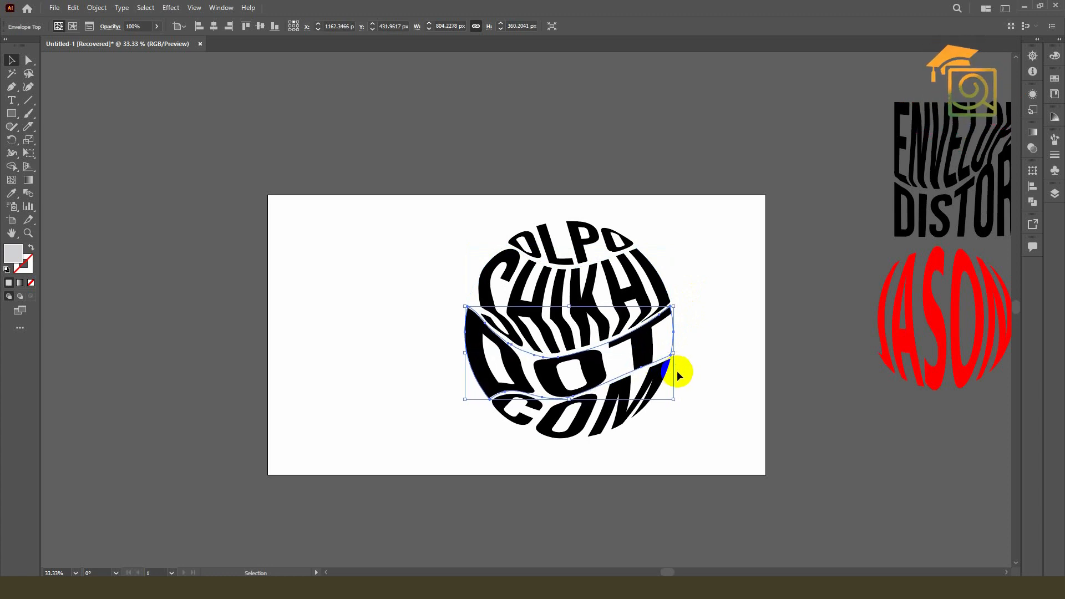
Step: Fine-tune the row spacing by nudging the SHIKHI and DOT pieces slightly further up
left_click(594, 281)
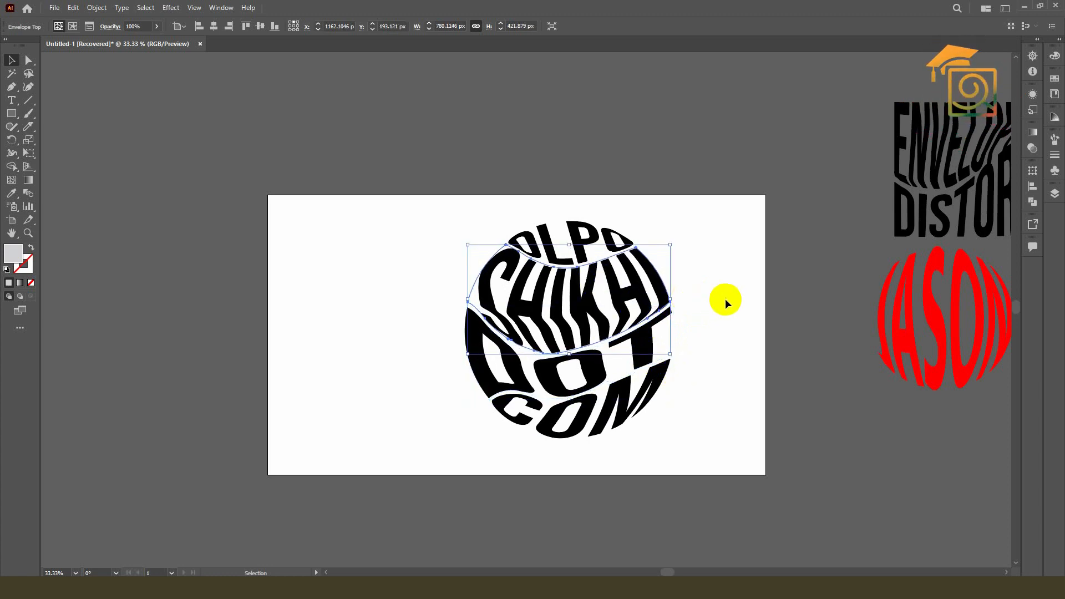
left_click(585, 383)
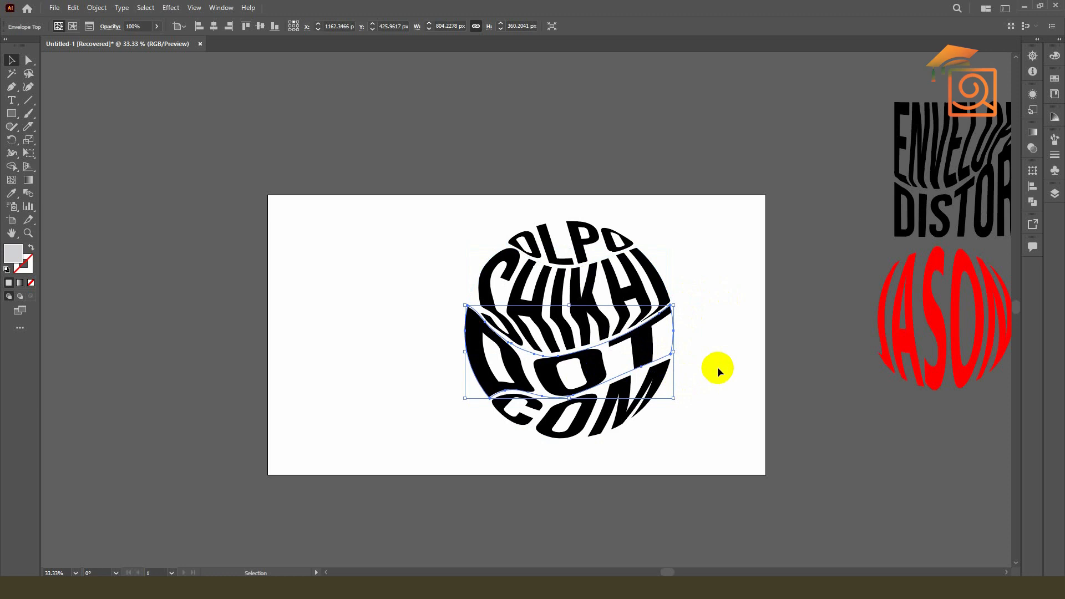
left_click(715, 368)
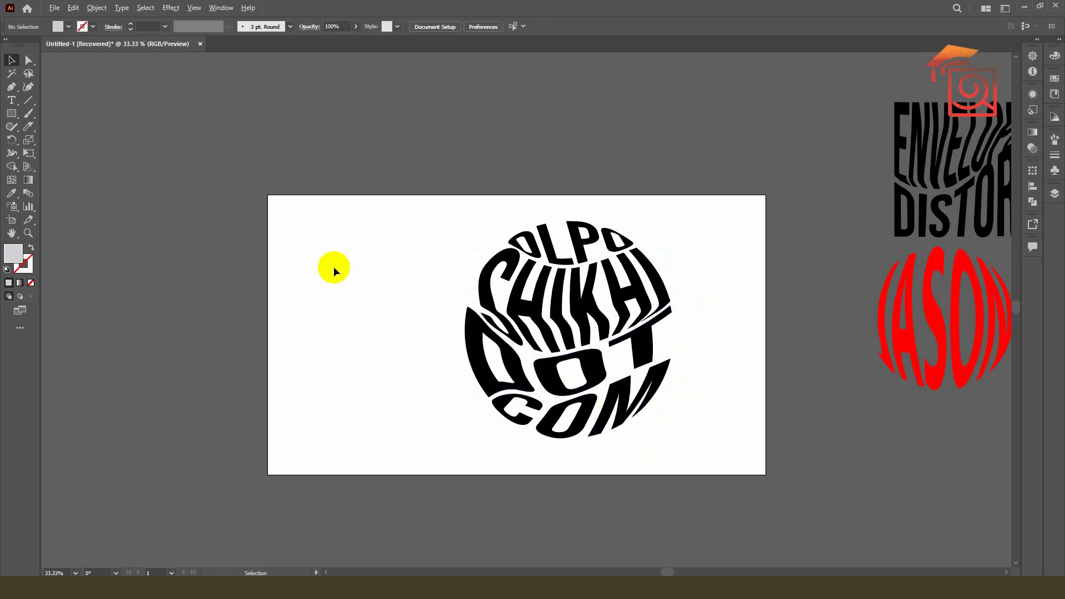
Step: Move the whole circular OLPO SHIKHI DOT COM lettering to the left half of the artboard
scroll(333, 266, "down", 2)
scroll(307, 294, "up", 1)
left_click_drag(380, 224, 536, 387)
left_click_drag(512, 304, 387, 304)
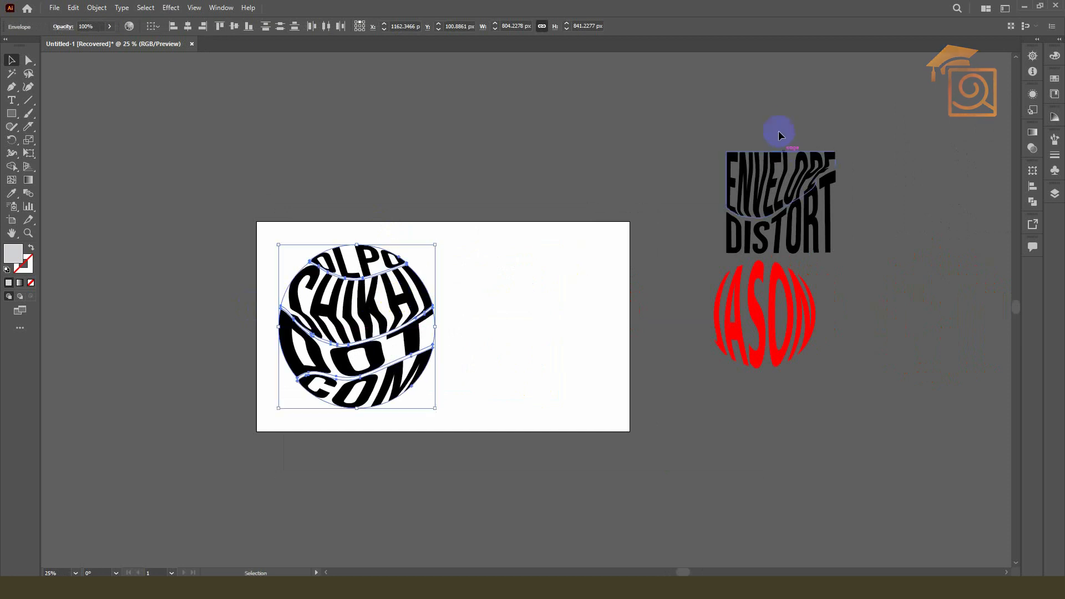
Step: Move the ENVELOPE DISTORT artwork onto the artboard, to the right of the circular black lettering
left_click(751, 161)
left_click(814, 223)
left_click_drag(793, 195, 532, 293)
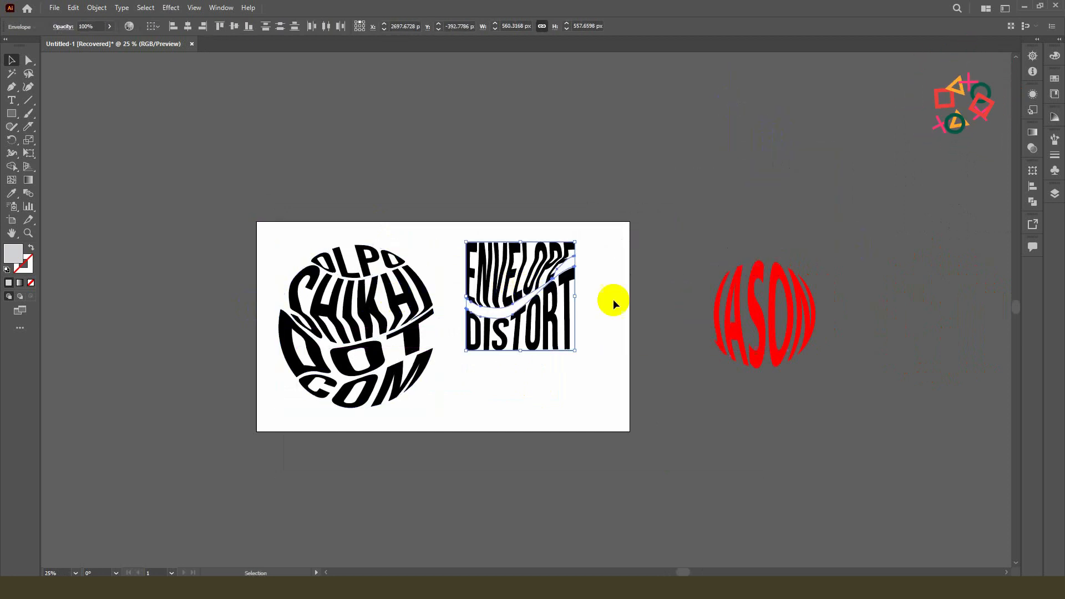
left_click(613, 298)
Step: Try smoothing the lower curve of the ENVELOPE text's envelope with the Smooth tool
scroll(547, 270, "up", 3)
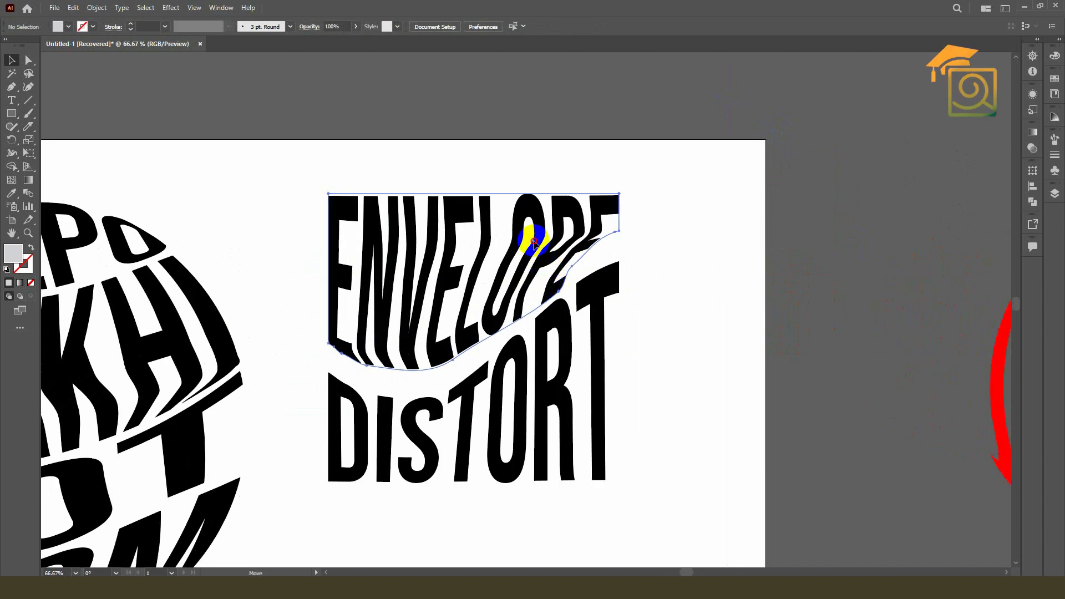
left_click(533, 242)
left_click(23, 62)
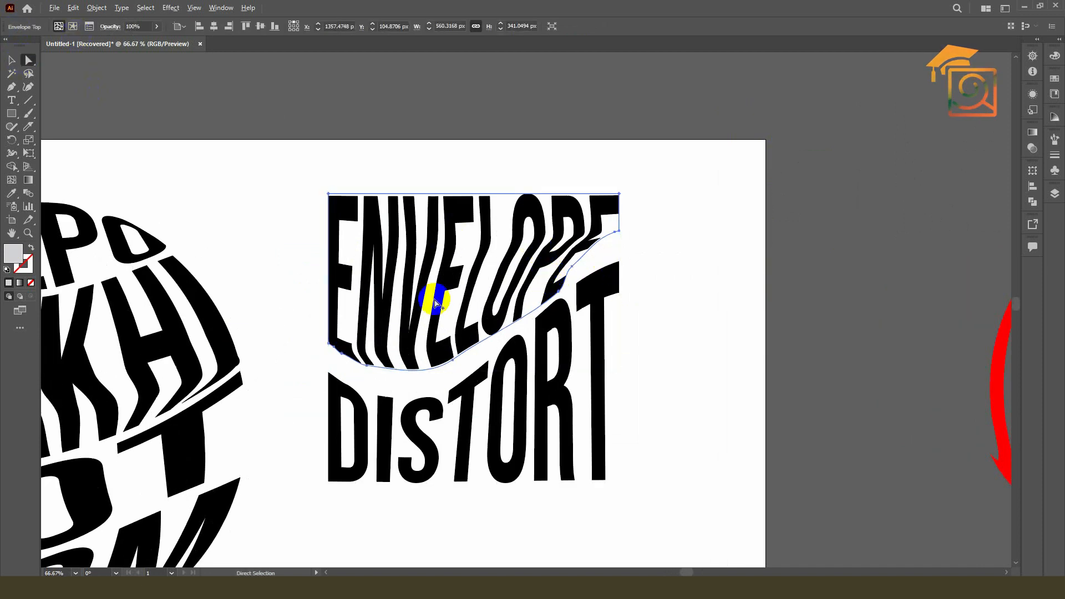
scroll(355, 350, "up", 1)
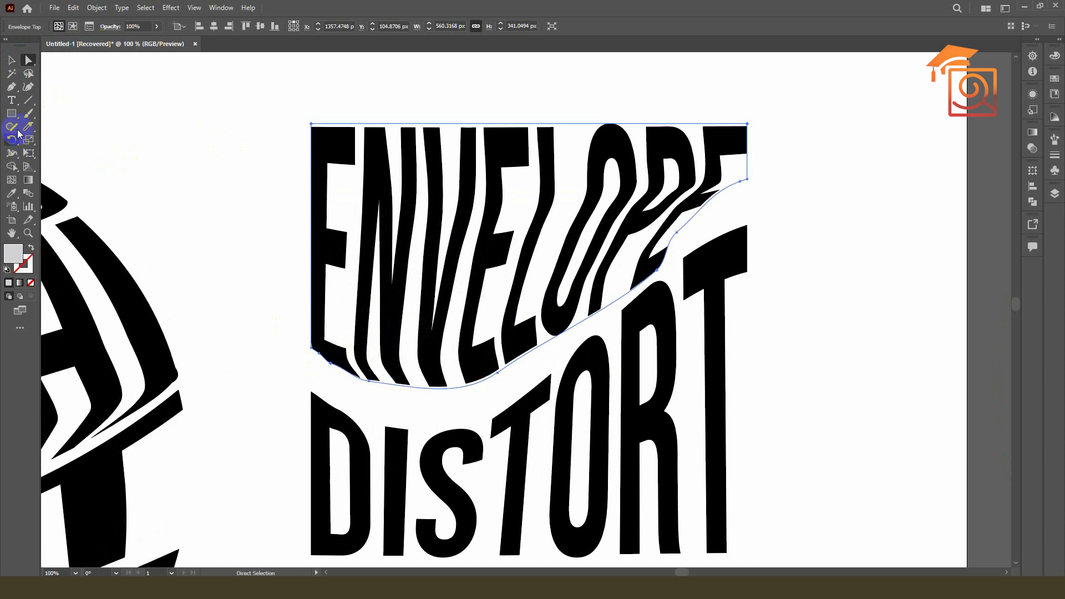
right_click(15, 128)
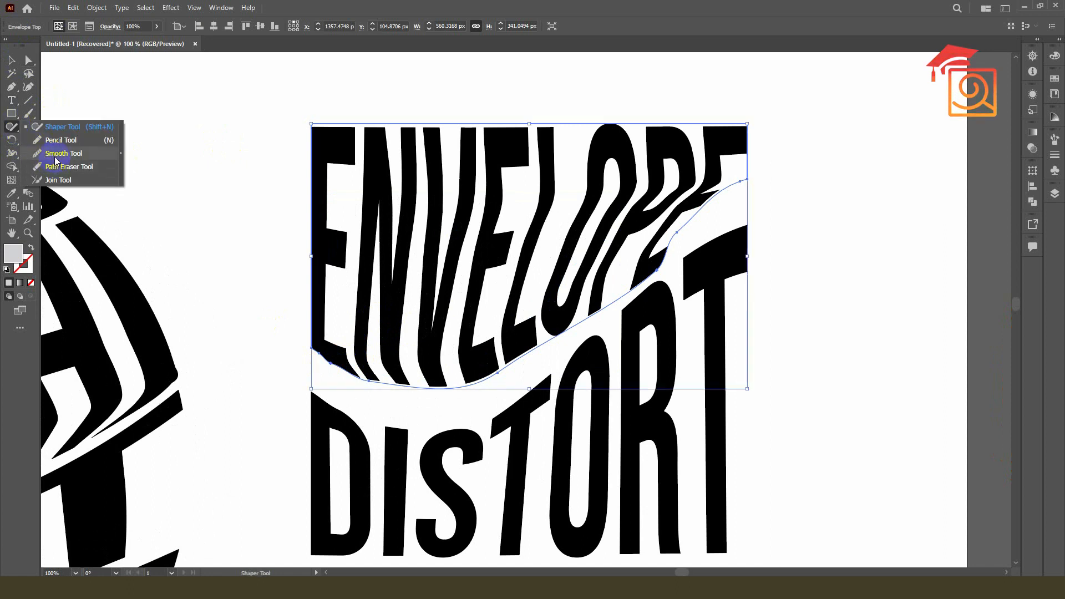
left_click(57, 157)
left_click(335, 346)
left_click(12, 126)
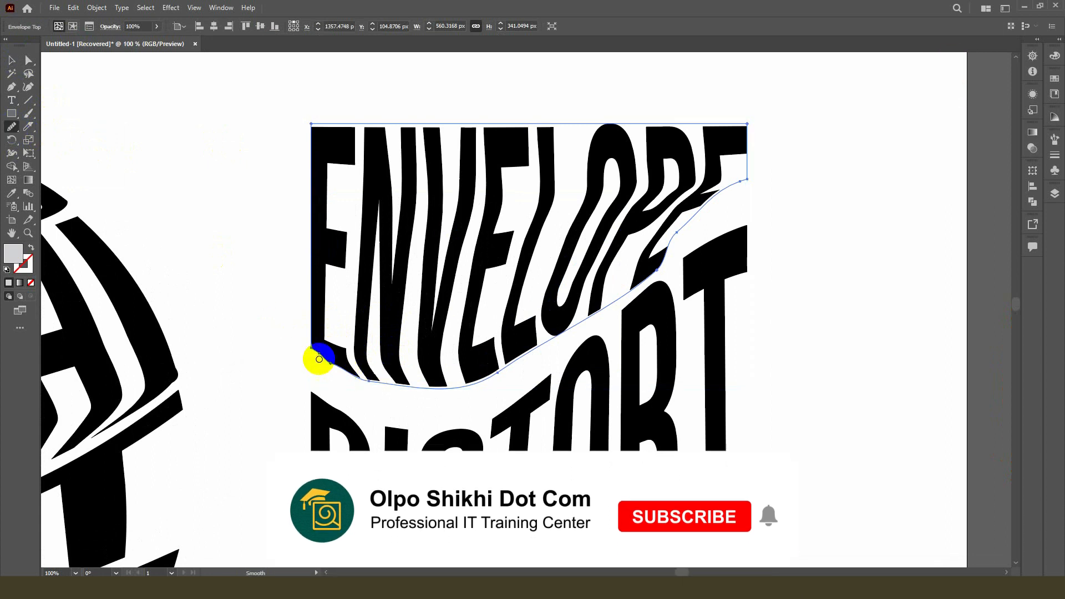
mouse_move(319, 358)
left_mouse_down()
mouse_move(409, 372)
mouse_move(532, 349)
mouse_move(611, 302)
mouse_move(696, 197)
mouse_move(648, 261)
left_mouse_up()
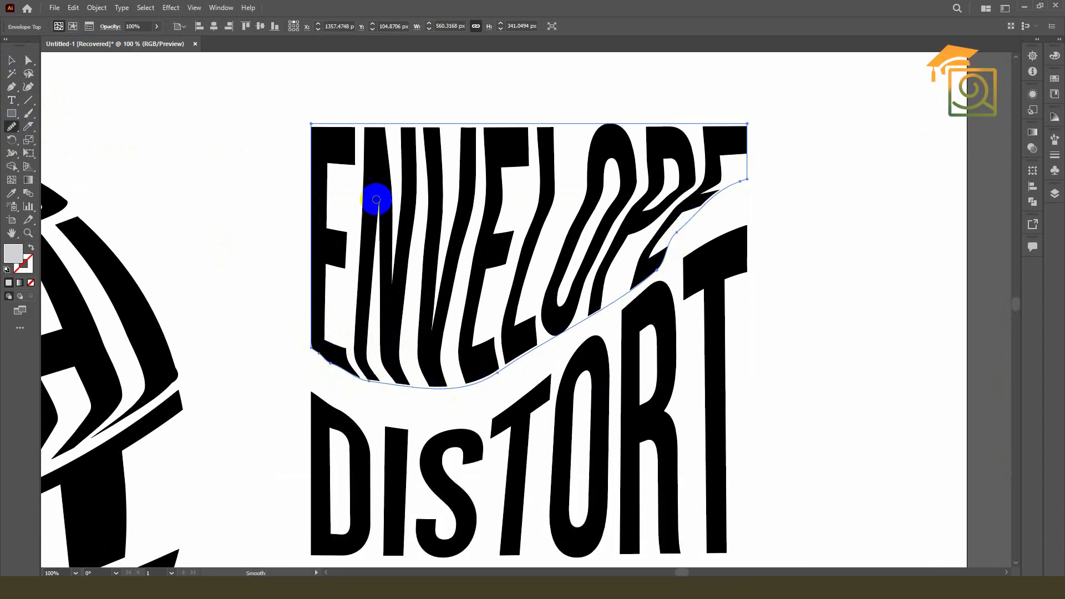
Step: With Direct Selection, shift the lower-curve anchor under ENVELOPE's final E about 13 px right and 3.5 px down, and adjust the curve near the lower-right corner
left_click(28, 59)
left_click(679, 233)
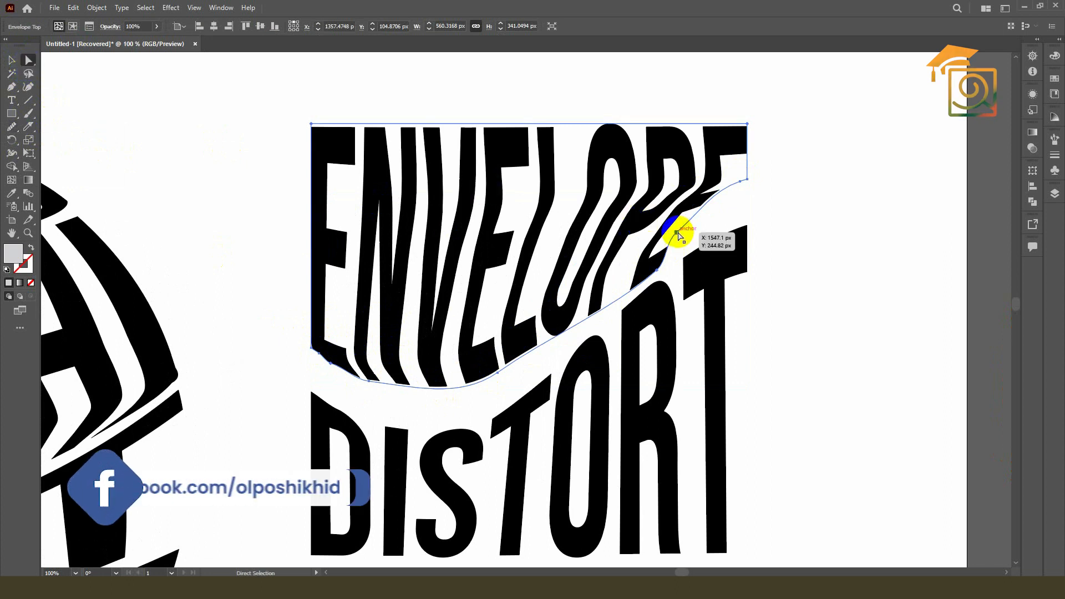
left_click(679, 233)
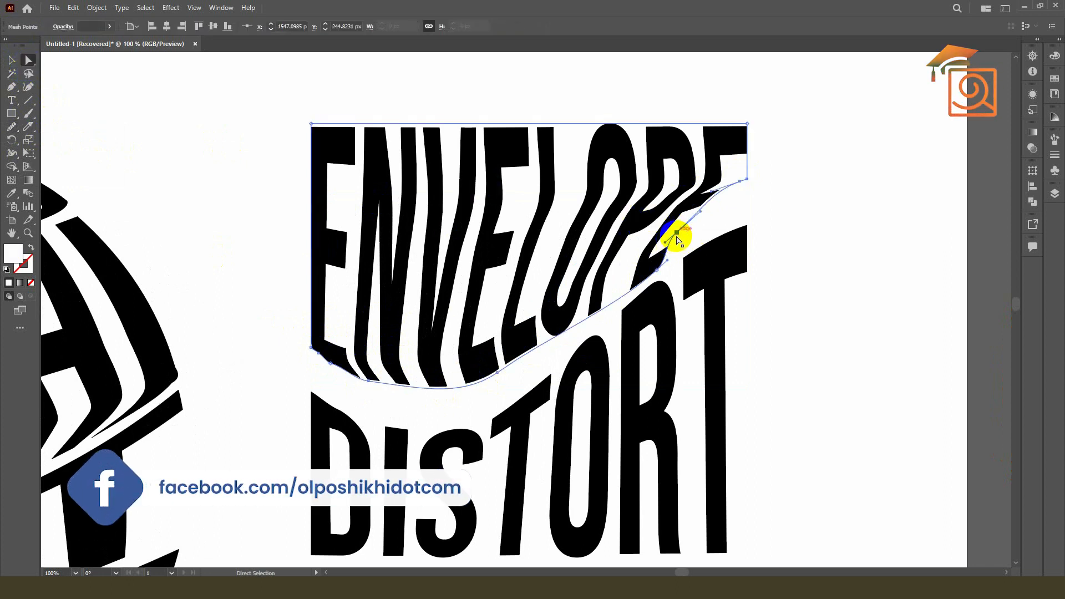
left_click_drag(680, 234, 687, 237)
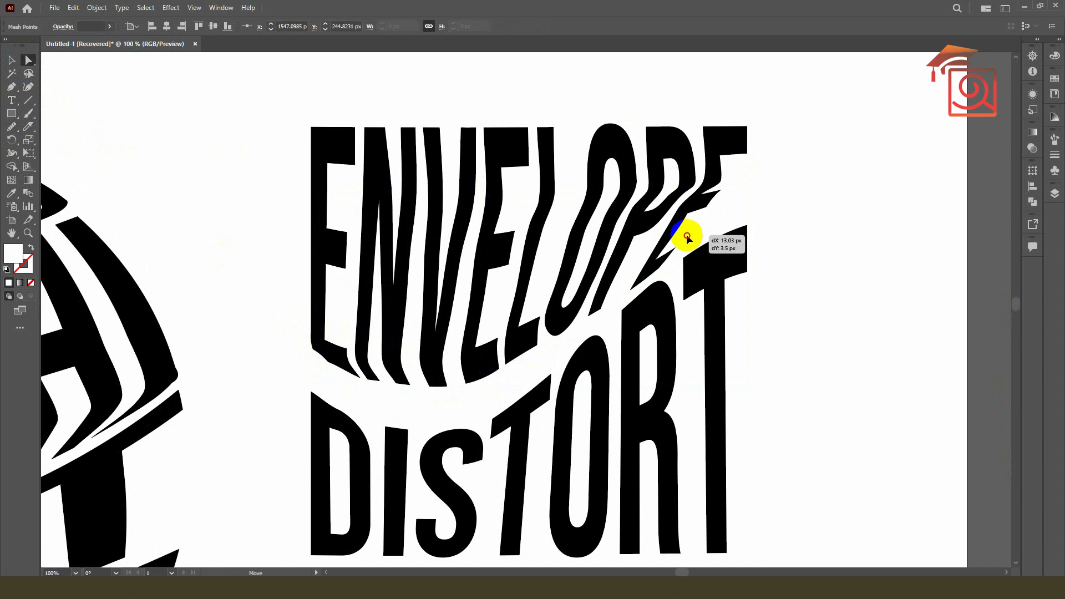
left_click(693, 230)
left_click_drag(741, 180, 734, 182)
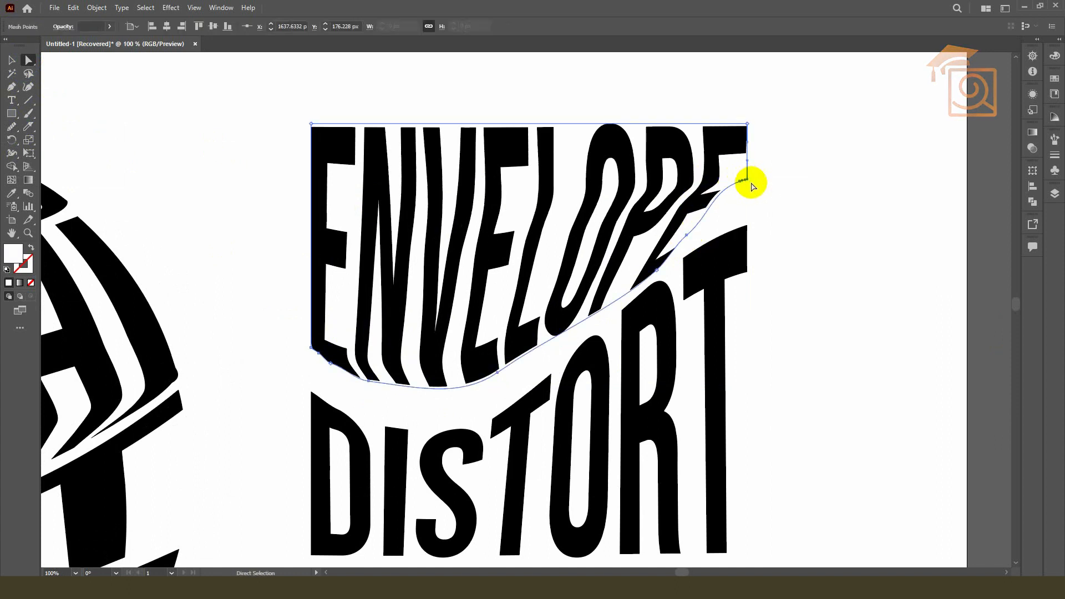
left_click(718, 190)
left_click(804, 216)
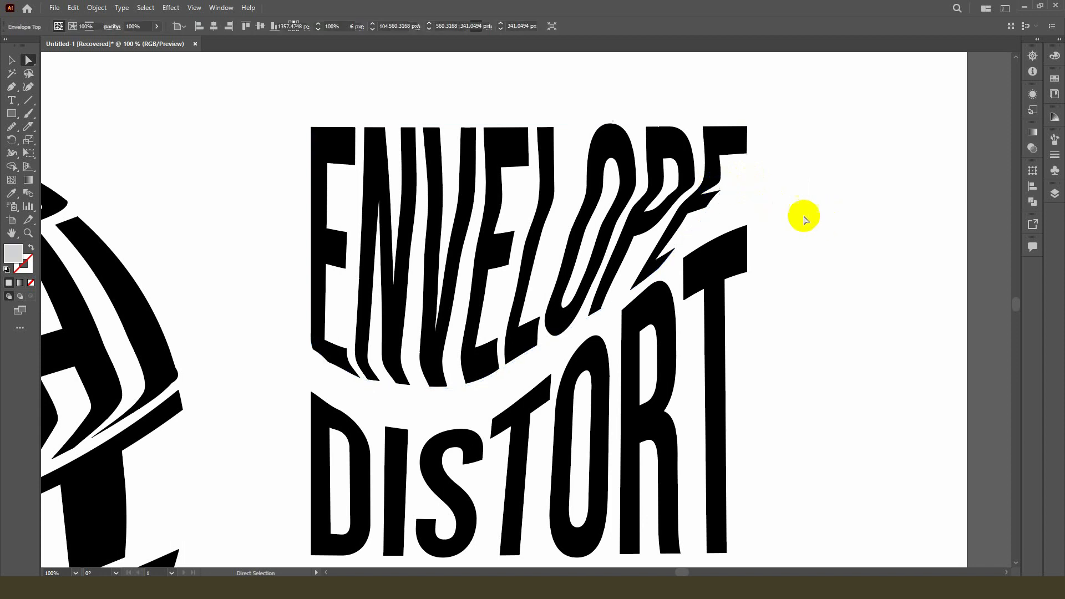
Step: Scale the ENVELOPE DISTORT artwork down to about 354 × 353 px in the upper part of the artboard
scroll(658, 211, "down", 4)
left_click_drag(532, 166, 708, 339)
left_click_drag(623, 163, 641, 259)
Step: Move the red circular text onto the artboard below ENVELOPE DISTORT and scale it down to fit beside the large circular lettering
left_click(888, 264)
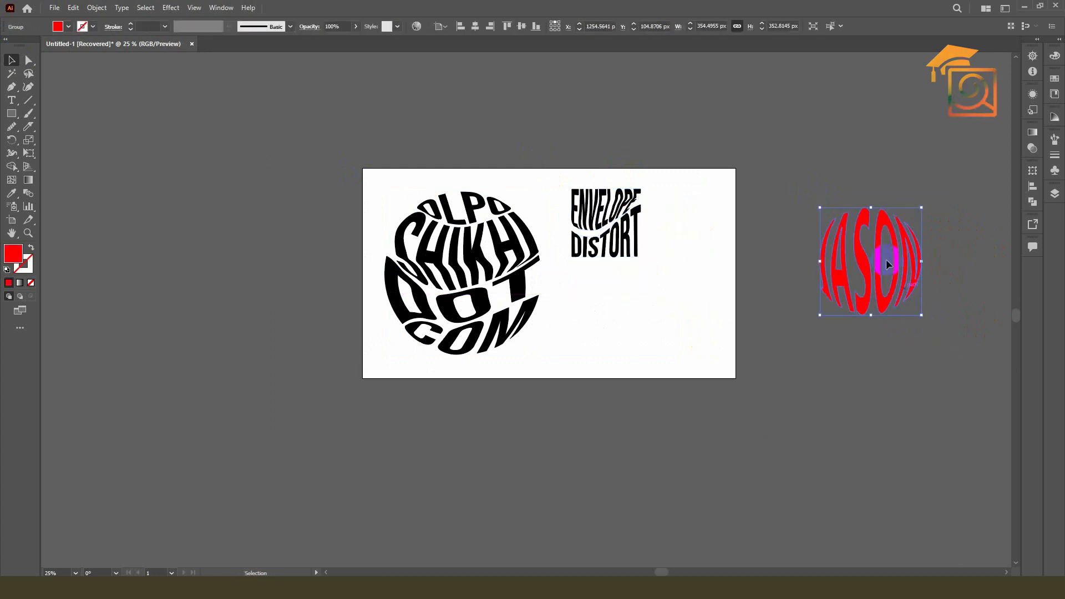
left_click_drag(836, 244, 601, 296)
left_click_drag(689, 259, 665, 283)
left_click_drag(627, 302, 627, 302)
left_click(686, 252)
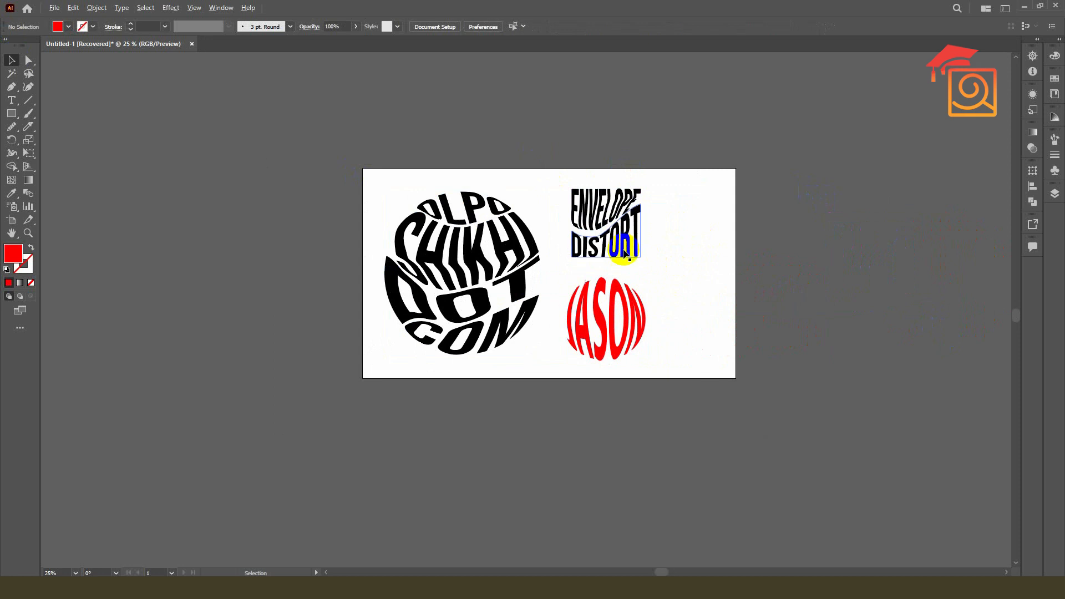
scroll(623, 250, "up", 2)
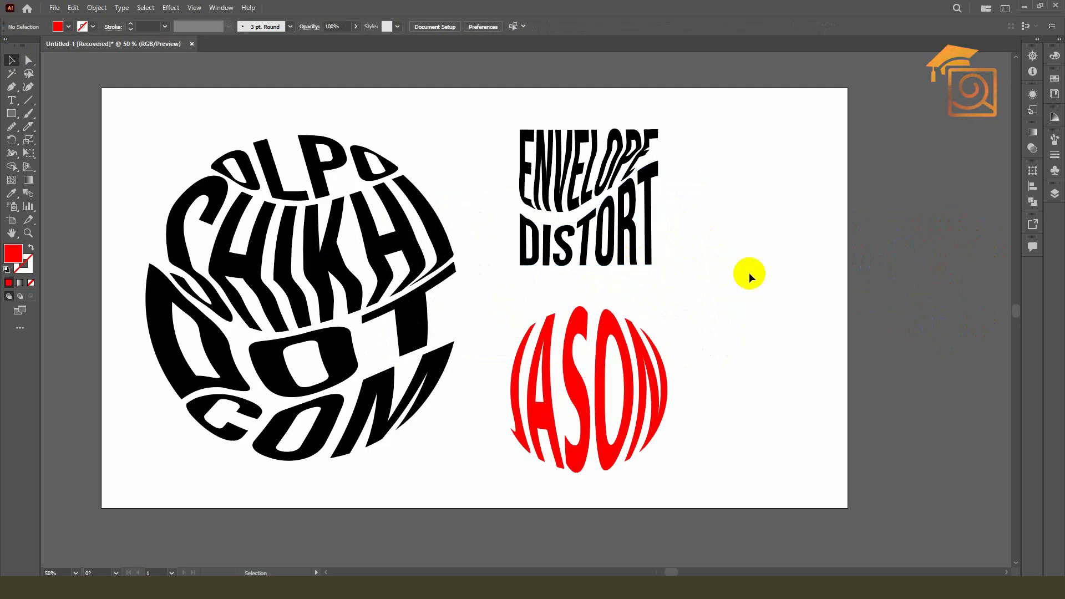